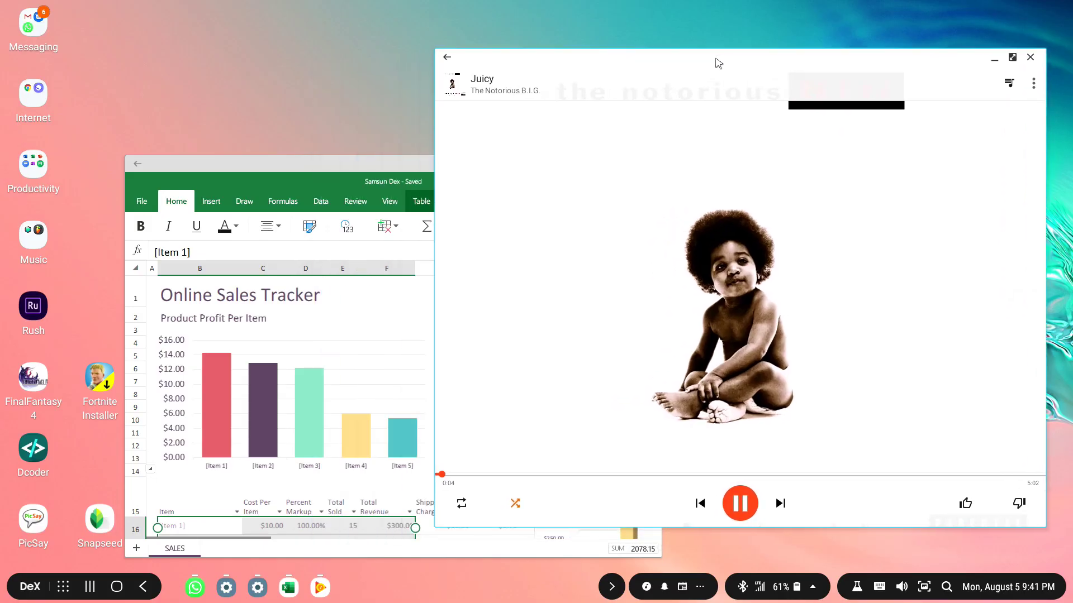
# - Bring the Online Sales Tracker workbook forward, raise its window, and shift the 3D column chart about 300 px left
pyautogui.click(372, 164)
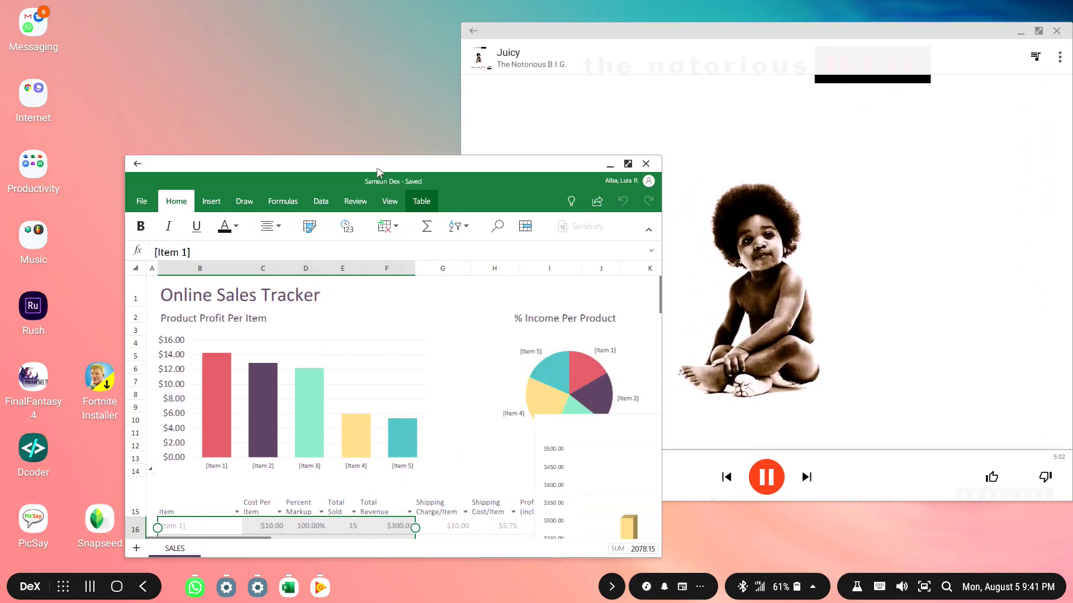
pyautogui.moveTo(372, 164); pyautogui.dragTo(329, 61)
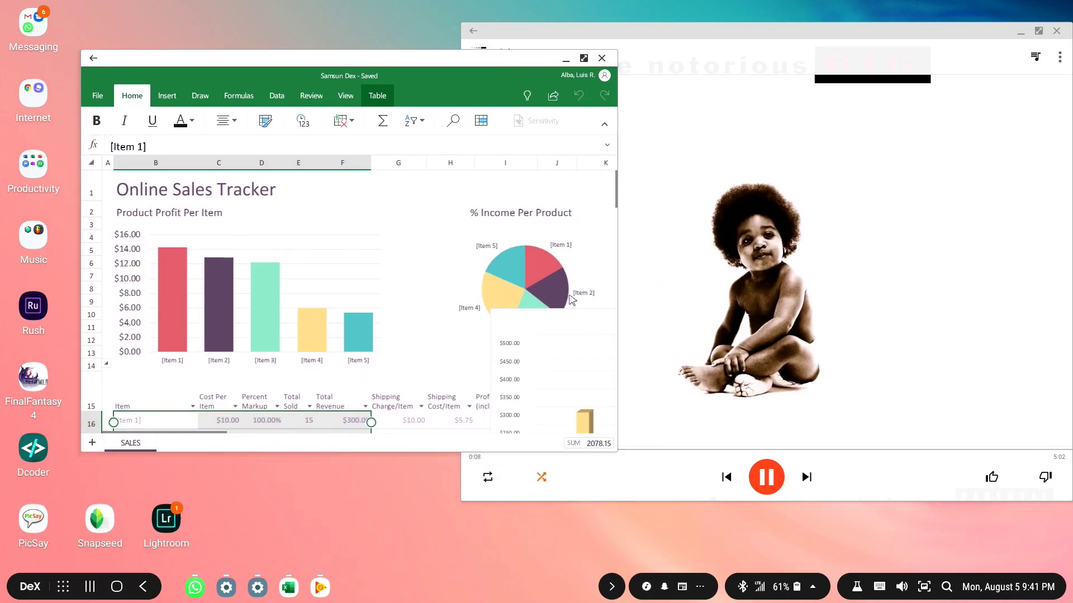
pyautogui.scroll(-1, 517, 318)
pyautogui.scroll(-3, 518, 318)
pyautogui.hscroll(2, 517, 318)
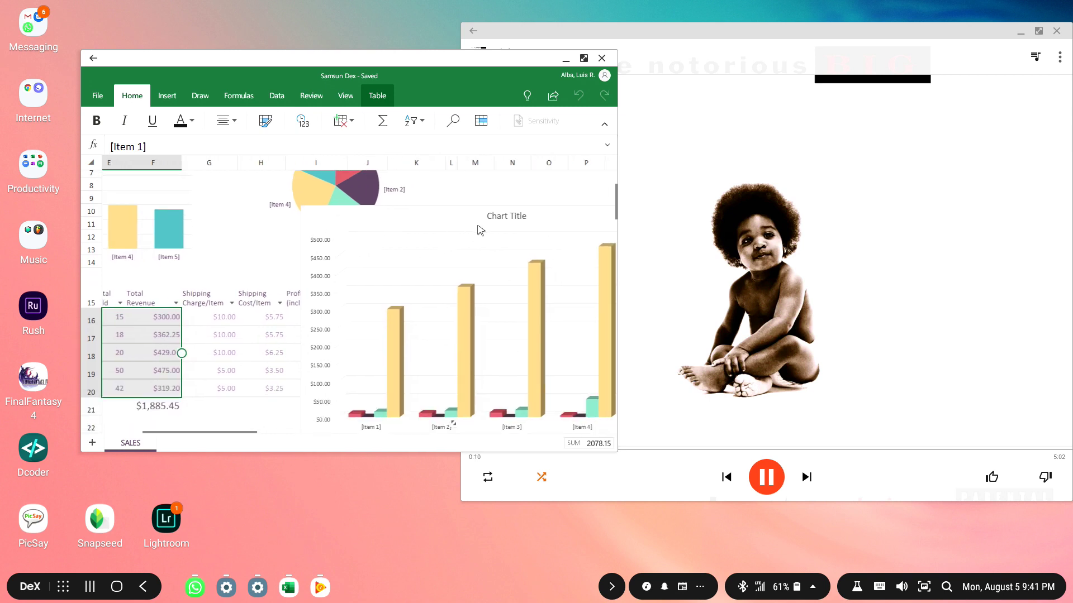
pyautogui.click(522, 224)
pyautogui.moveTo(523, 223); pyautogui.dragTo(354, 227)
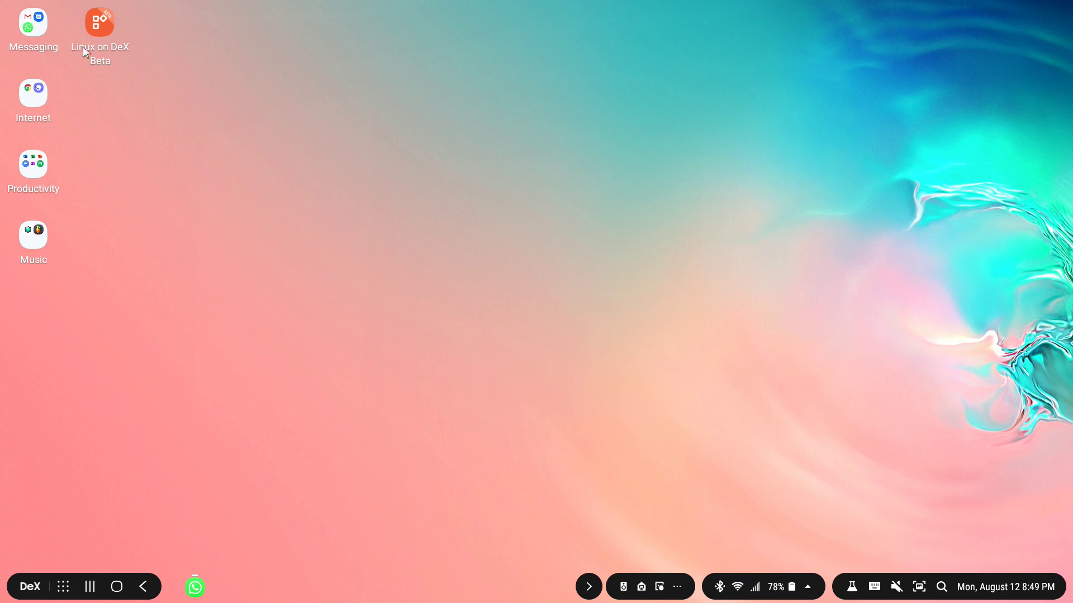
# - Launch Linux on DeX Beta and run the Development container
pyautogui.doubleClick(96, 21)
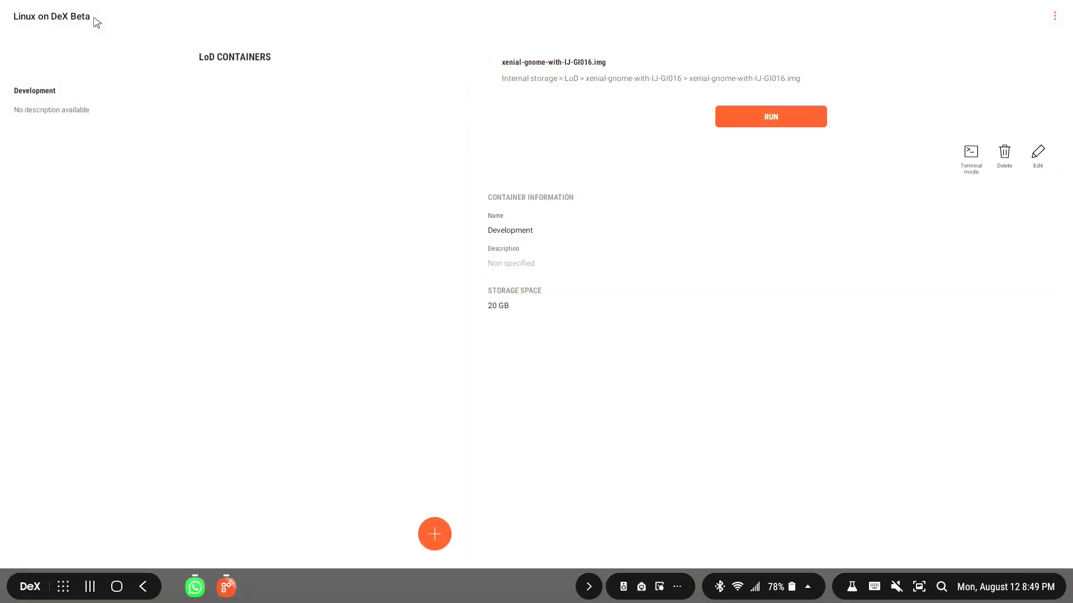
pyautogui.click(764, 119)
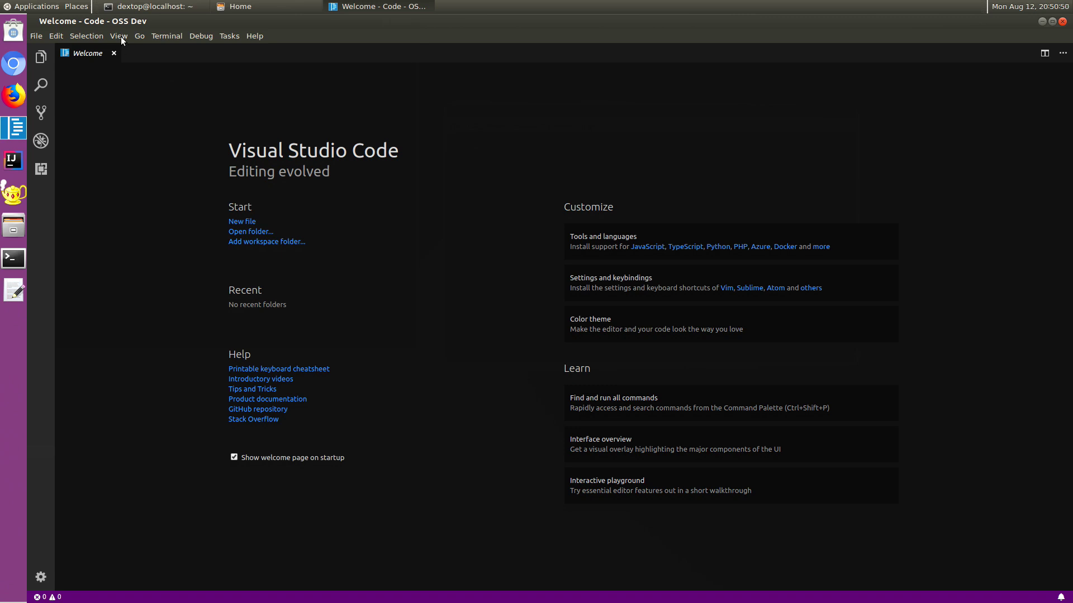
# - Search extensions for 'python', install and reload the Microsoft Python extension, then close VS Code
pyautogui.click(119, 36)
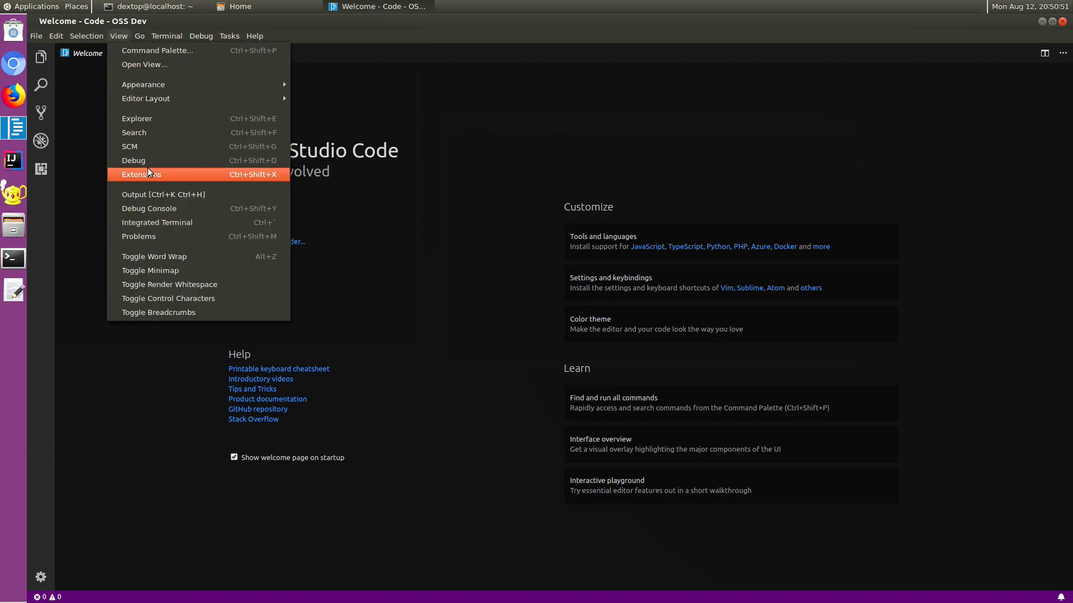
pyautogui.click(148, 173)
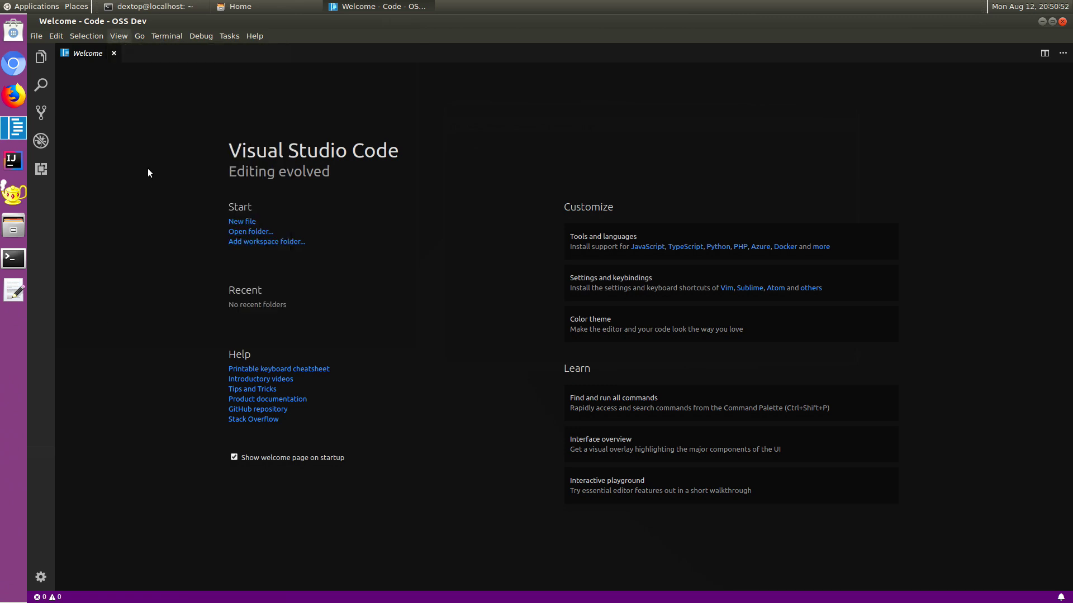
pyautogui.press('End')
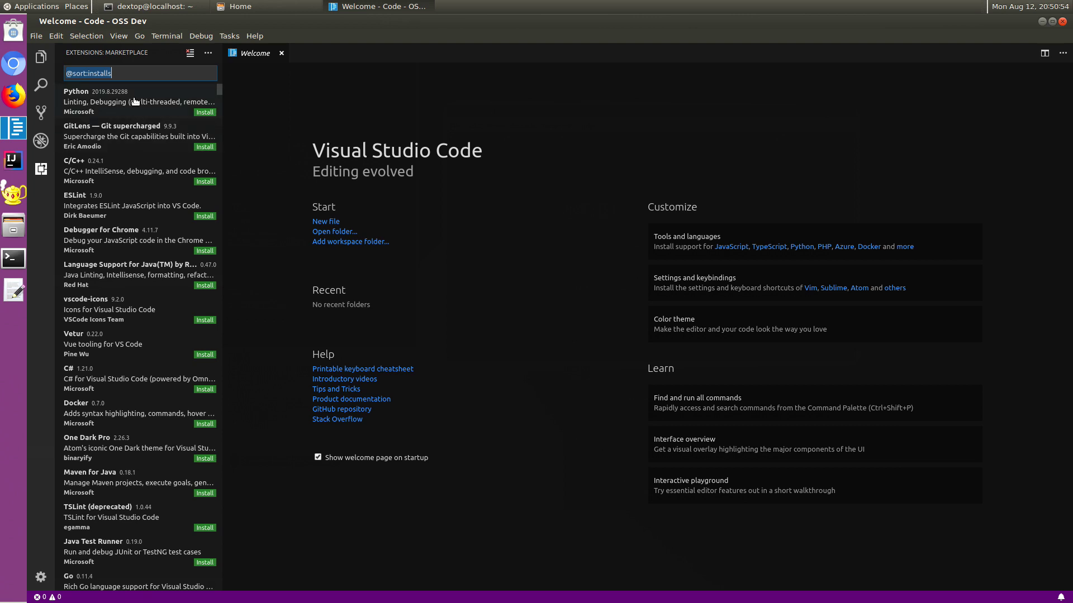
pyautogui.press('BackSpace')
pyautogui.write('pyth')
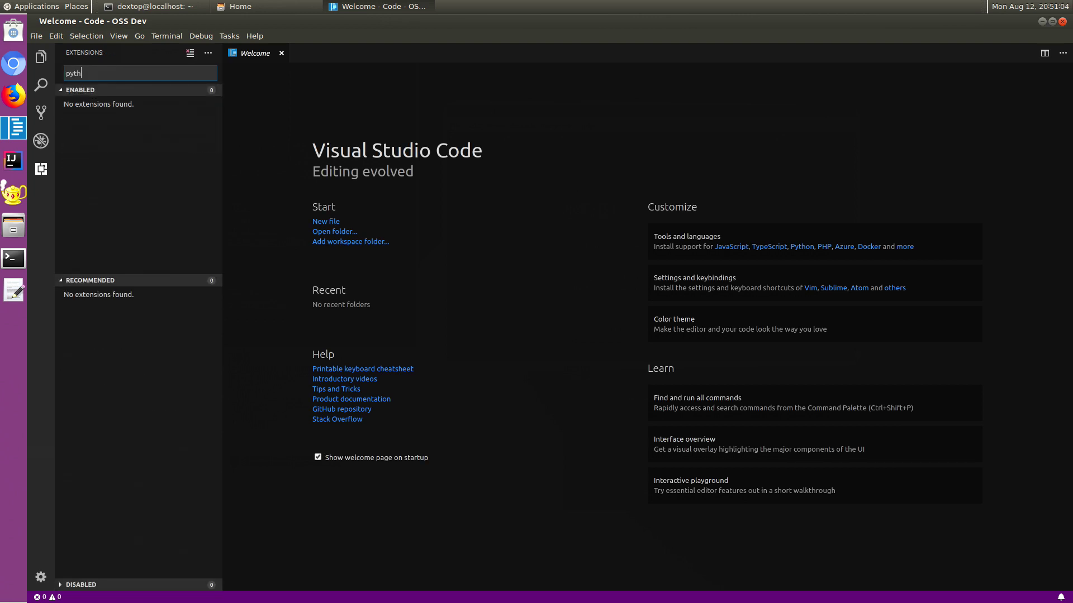
pyautogui.write('on')
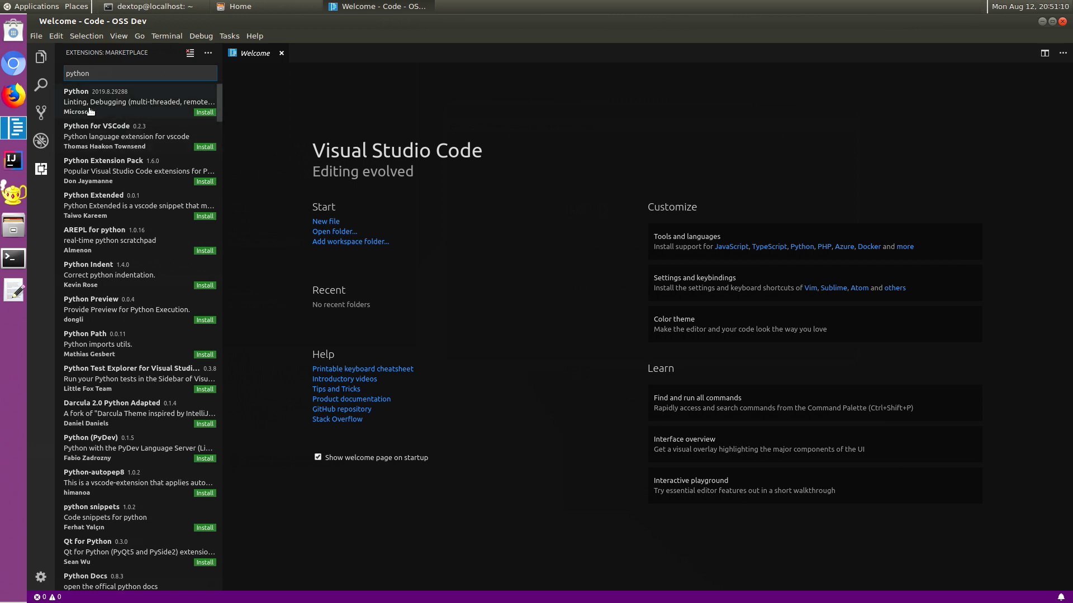
pyautogui.click(211, 114)
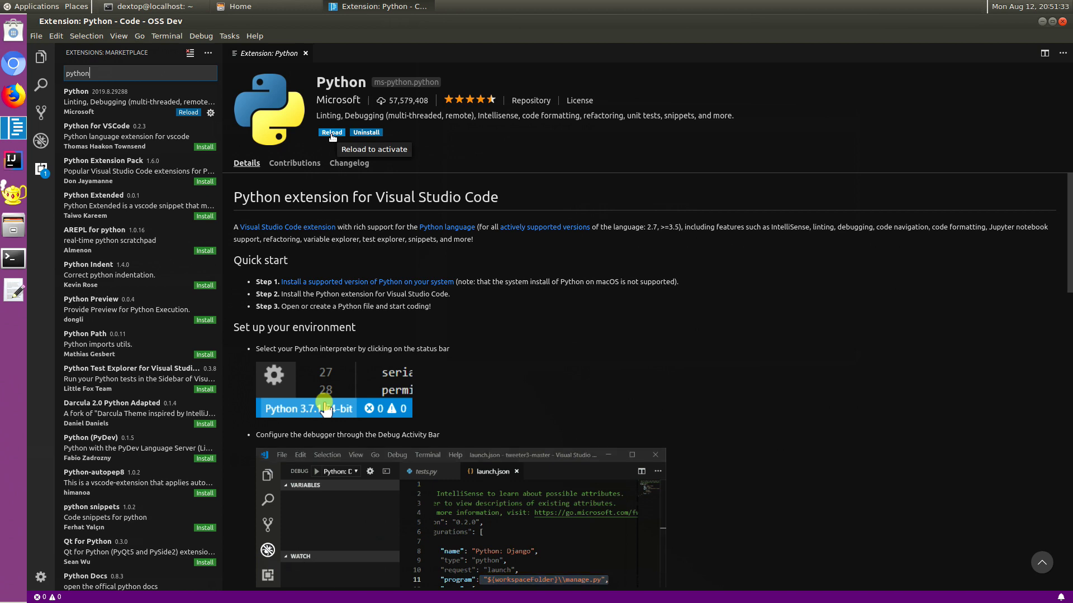
pyautogui.click(332, 133)
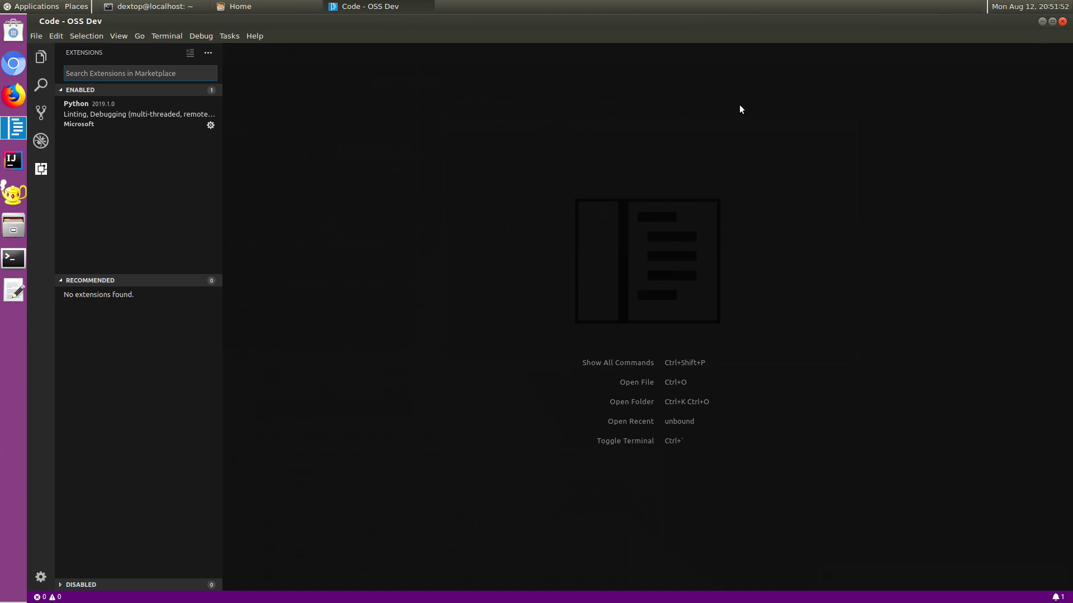
pyautogui.click(1063, 23)
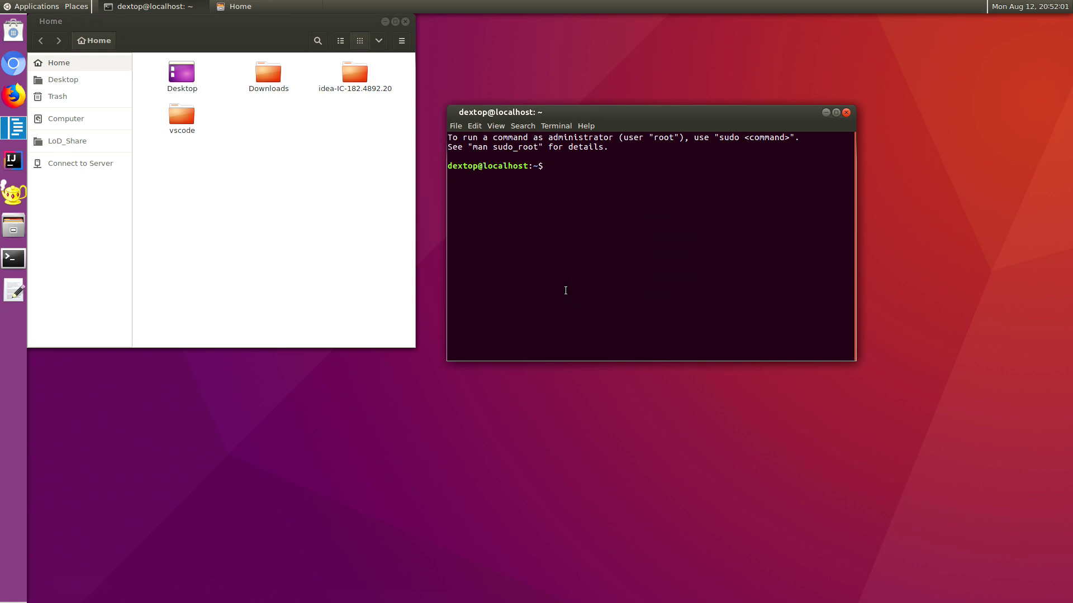
# - Run sudo apt-get update, then install python-pip and python3-pip
pyautogui.write('sudo apt-get update')
pyautogui.press('Return')
pyautogui.press('Return')
pyautogui.moveTo(856, 361); pyautogui.dragTo(945, 446)
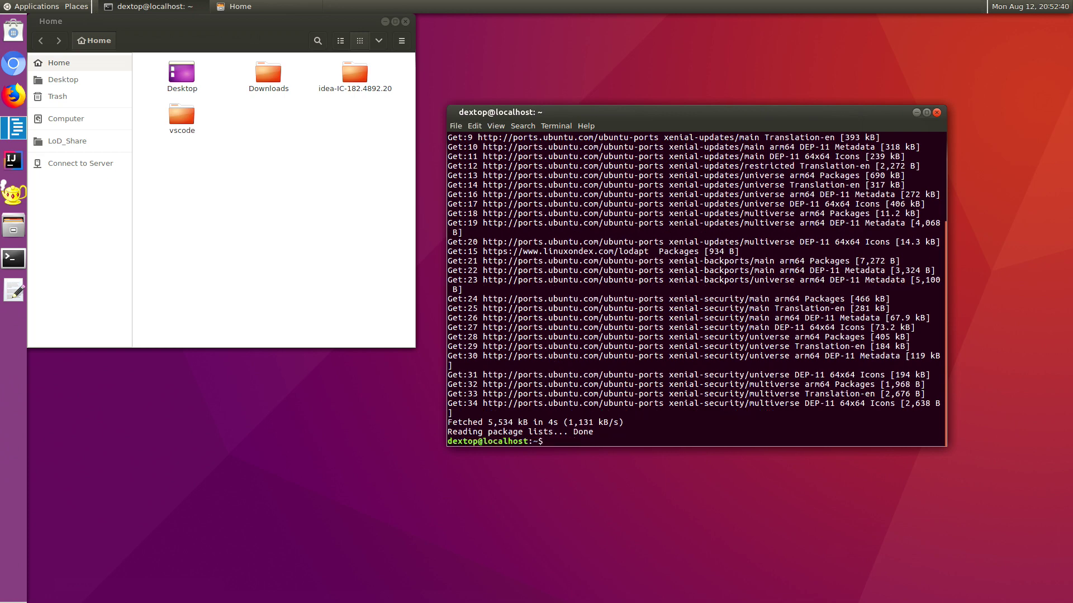
pyautogui.write('sudo apt-get install python-pip')
pyautogui.press('Return')
pyautogui.press('Return')
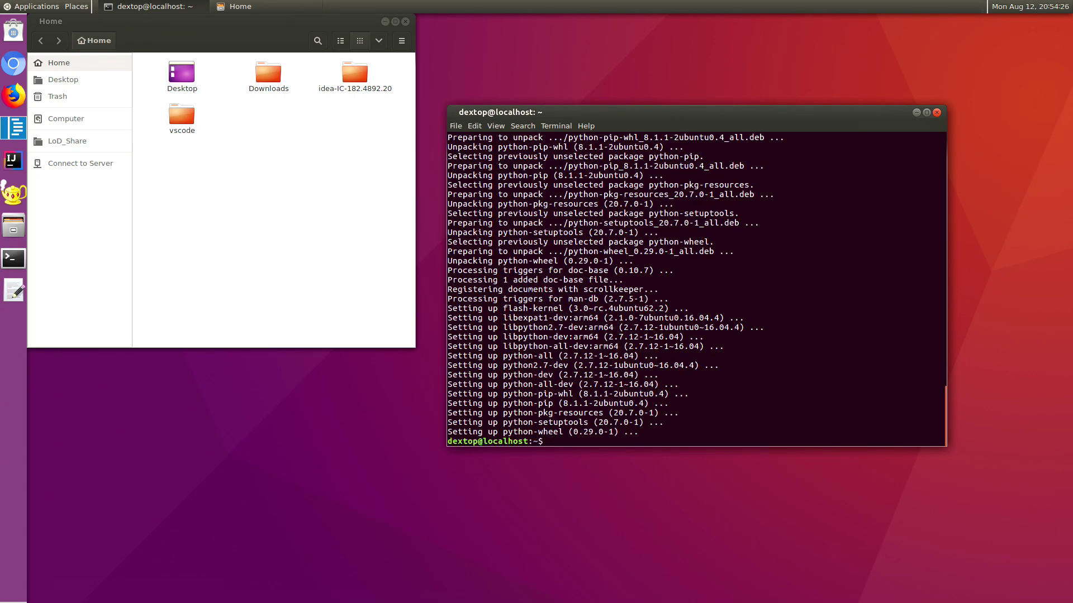
pyautogui.write('sudo apt-get install python3-pip')
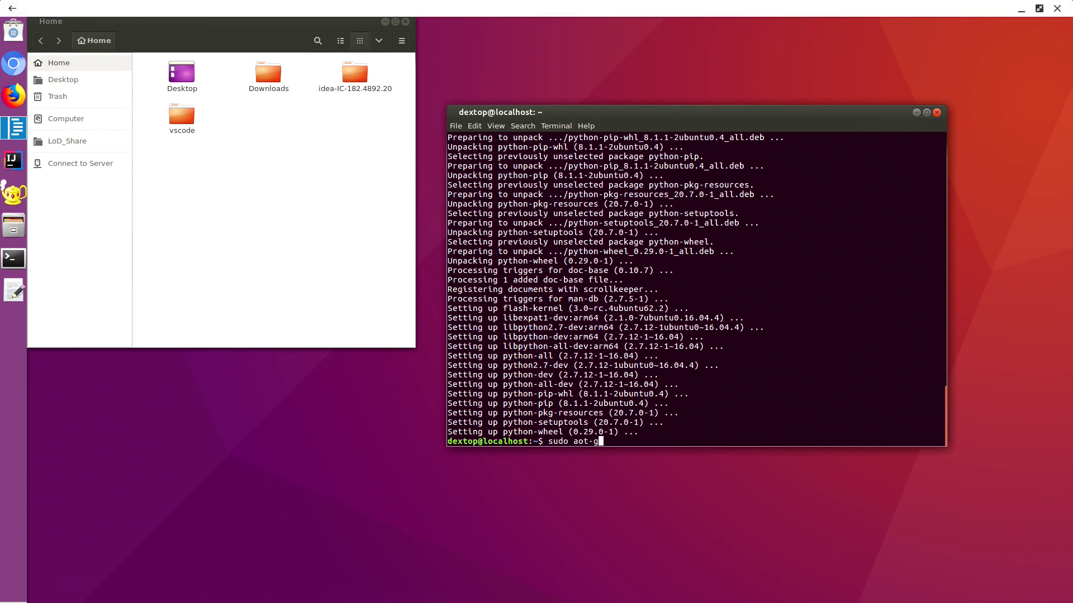
pyautogui.press('Return')
pyautogui.write('y')
pyautogui.press('Return')
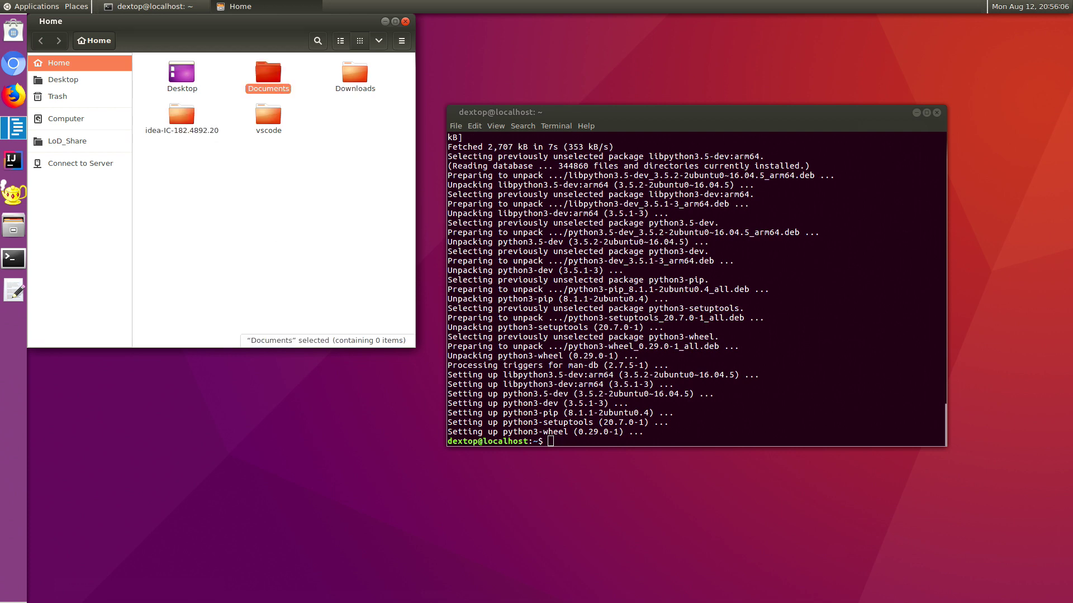
# - Create a HelloWorld folder in Documents/Development/Python
pyautogui.press('Return')
pyautogui.rightClick(268, 132)
pyautogui.click(268, 132)
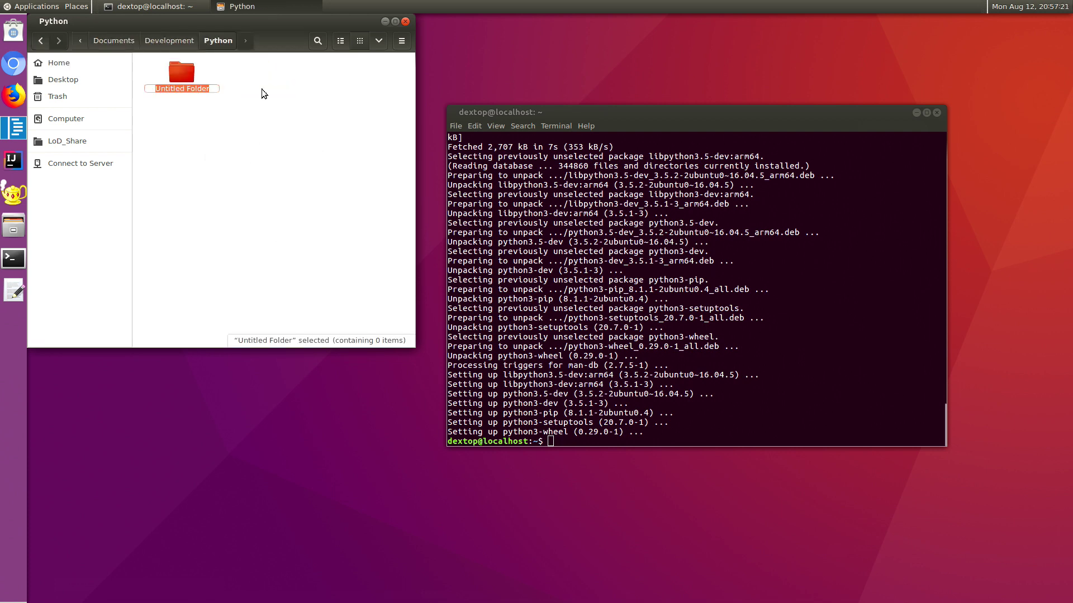
pyautogui.write('HelloWorld')
pyautogui.press('Return')
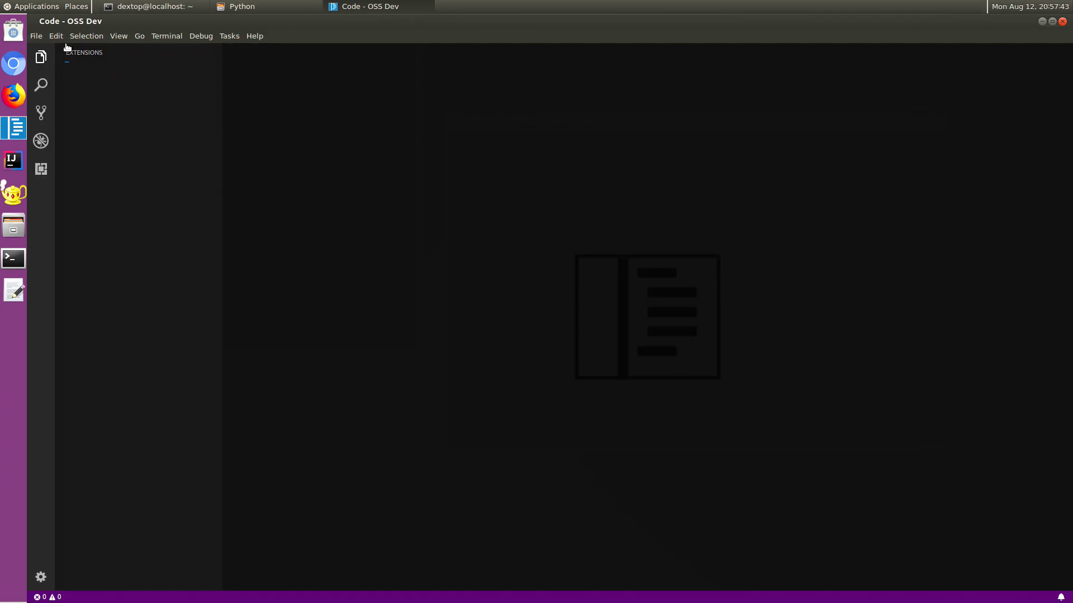
# - Open the HelloWorld folder as the VS Code workspace
pyautogui.click(36, 35)
pyautogui.click(53, 88)
pyautogui.doubleClick(440, 166)
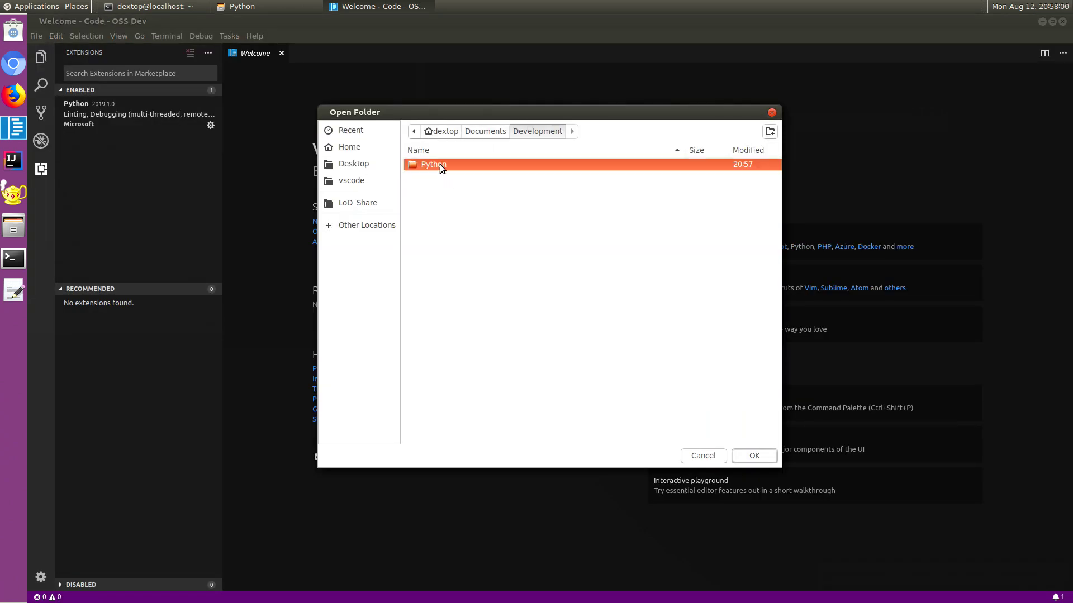
pyautogui.press('Return')
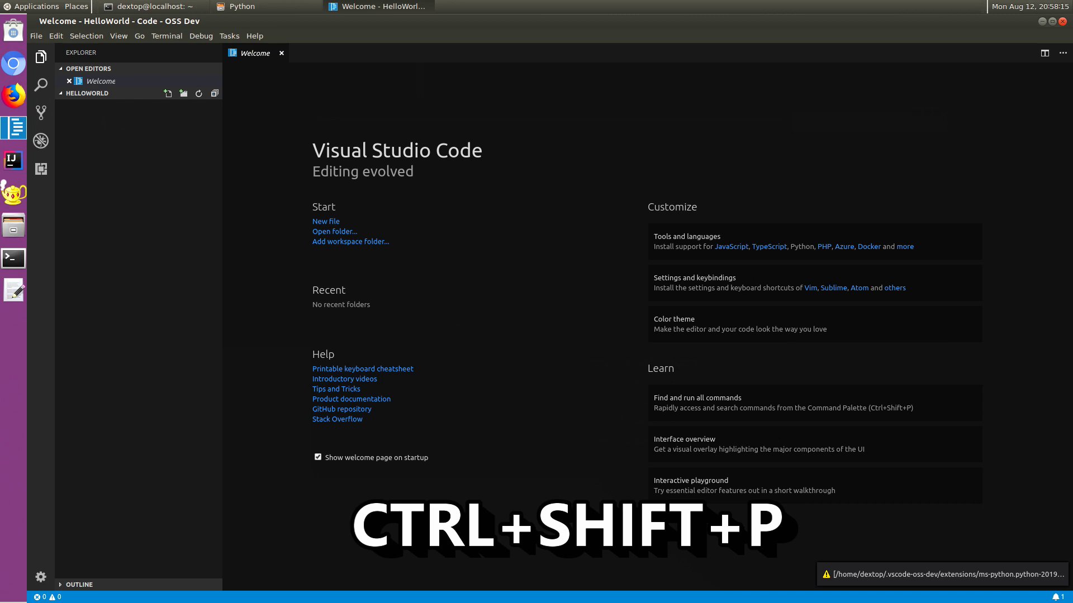
# - Select Python 3.5.2 as the interpreter via Python: Select Interpreter
pyautogui.hotkey('ctrl', 'shift', 'p')
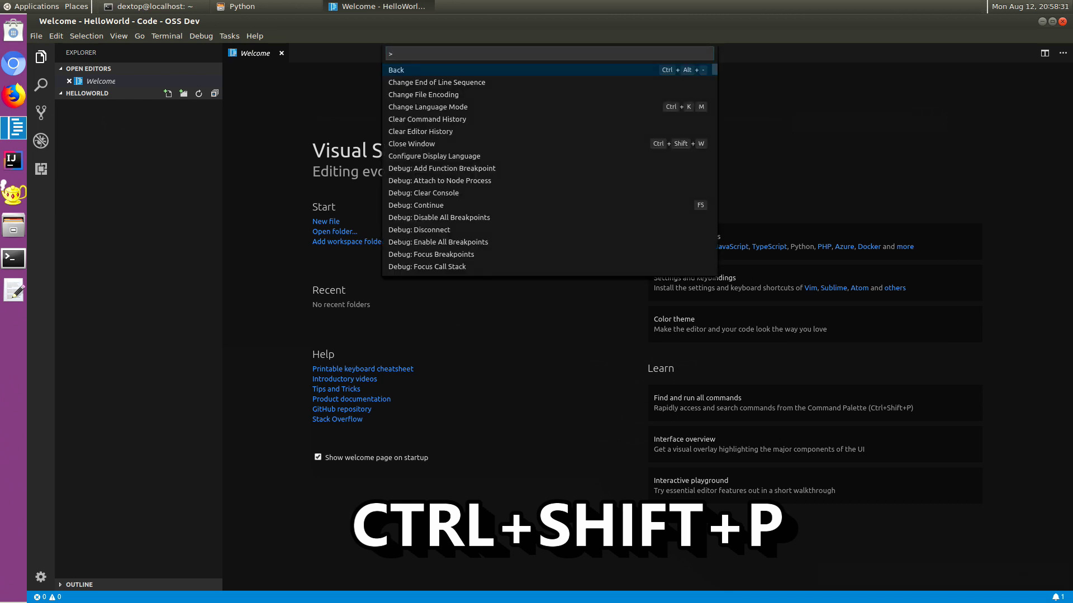
pyautogui.write('python:')
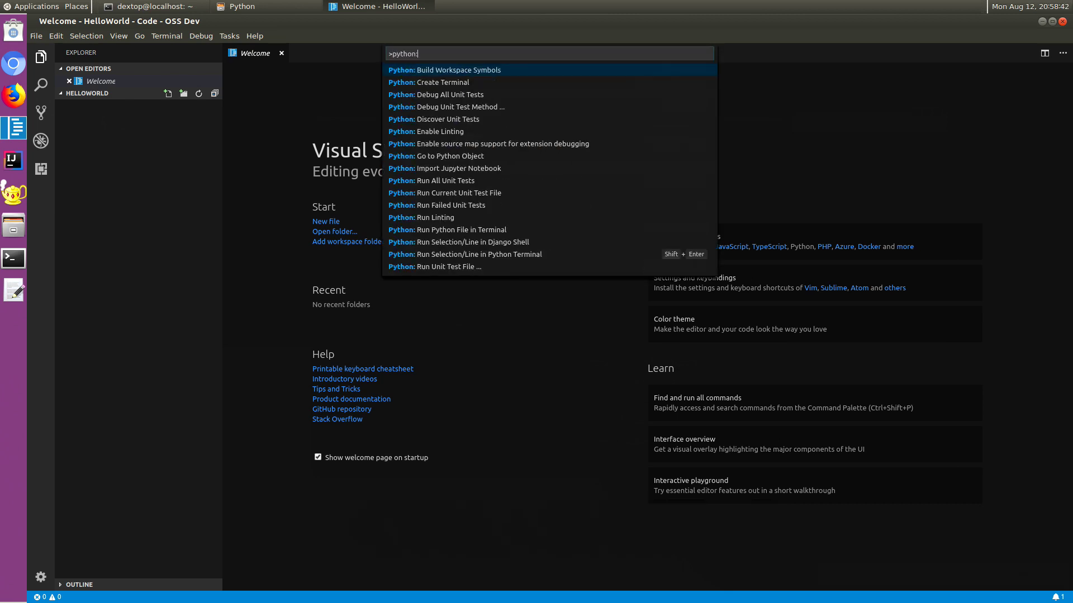
pyautogui.write('sele')
pyautogui.click(455, 99)
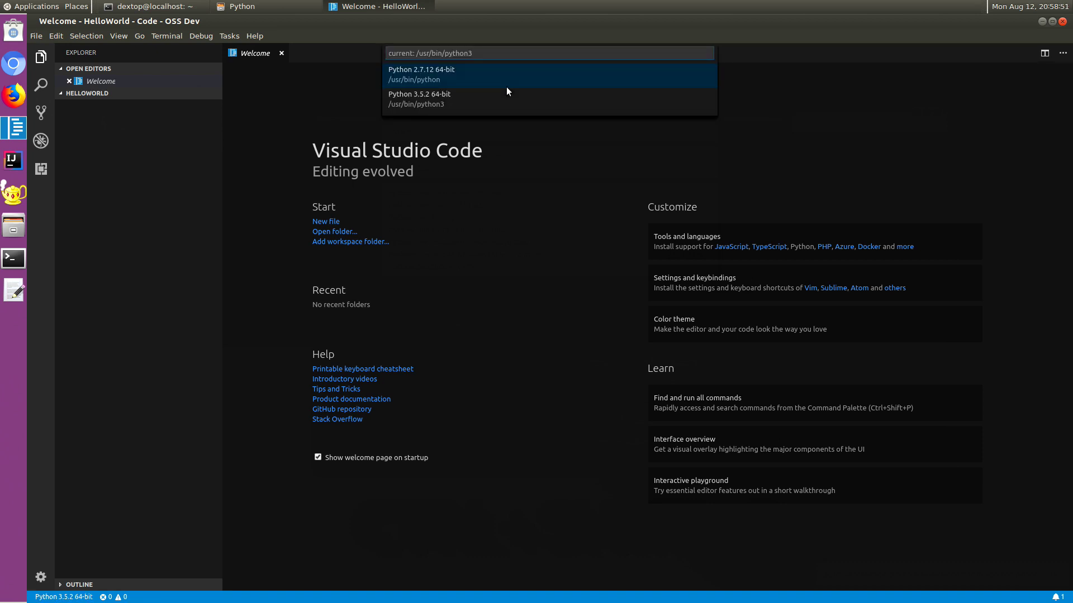
pyautogui.click(469, 96)
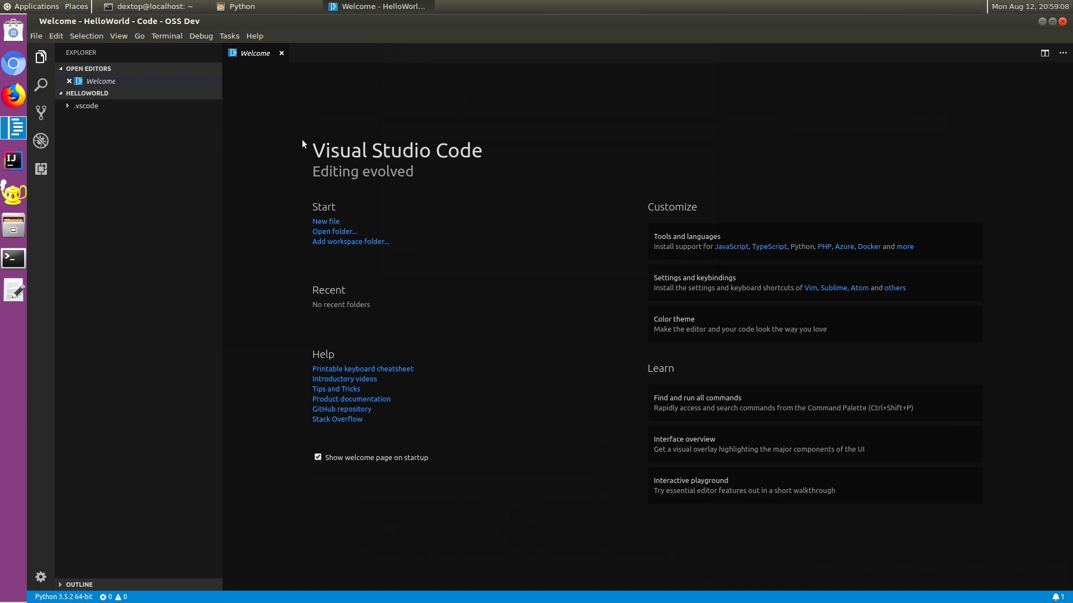
# - Create a new empty file named helloWorld.py
pyautogui.click(168, 106)
pyautogui.write('helloWorld.py')
pyautogui.press('Return')
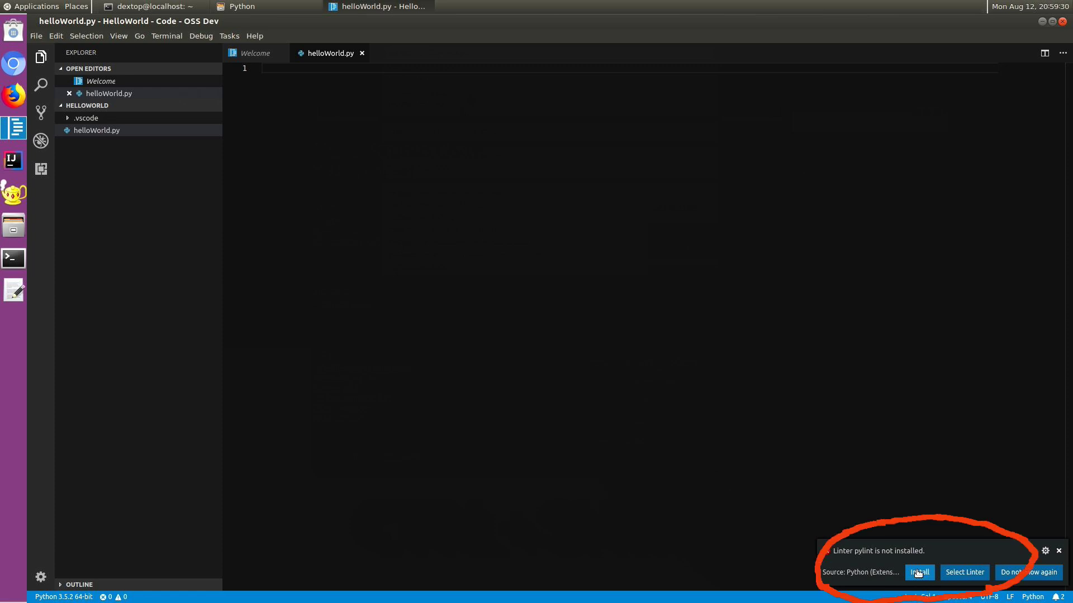
# - Install the pylint linter and accept the fallback terminal renderer
pyautogui.click(918, 572)
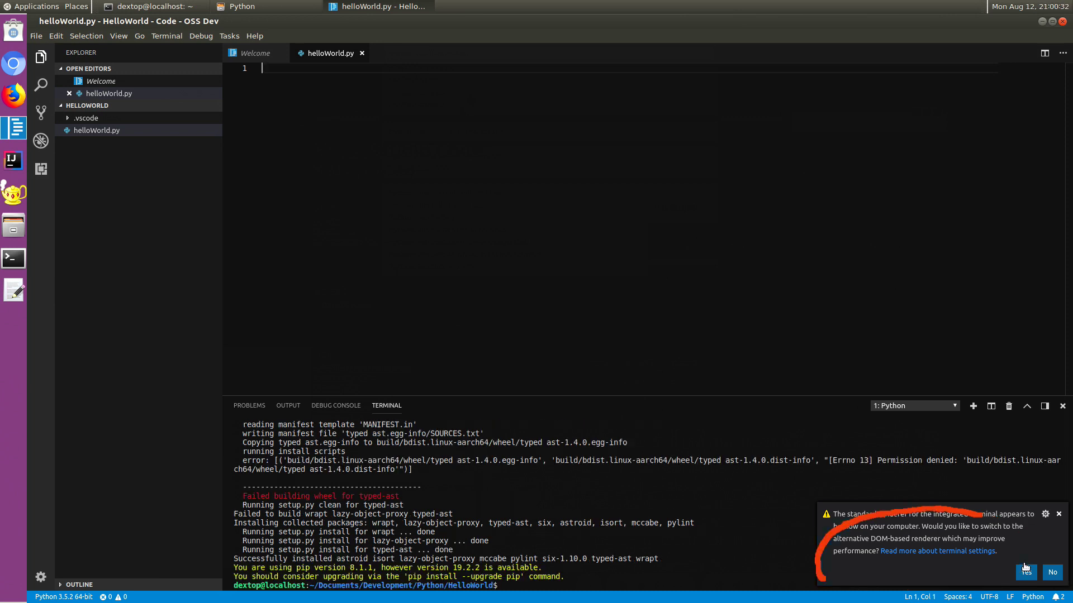
pyautogui.click(1026, 573)
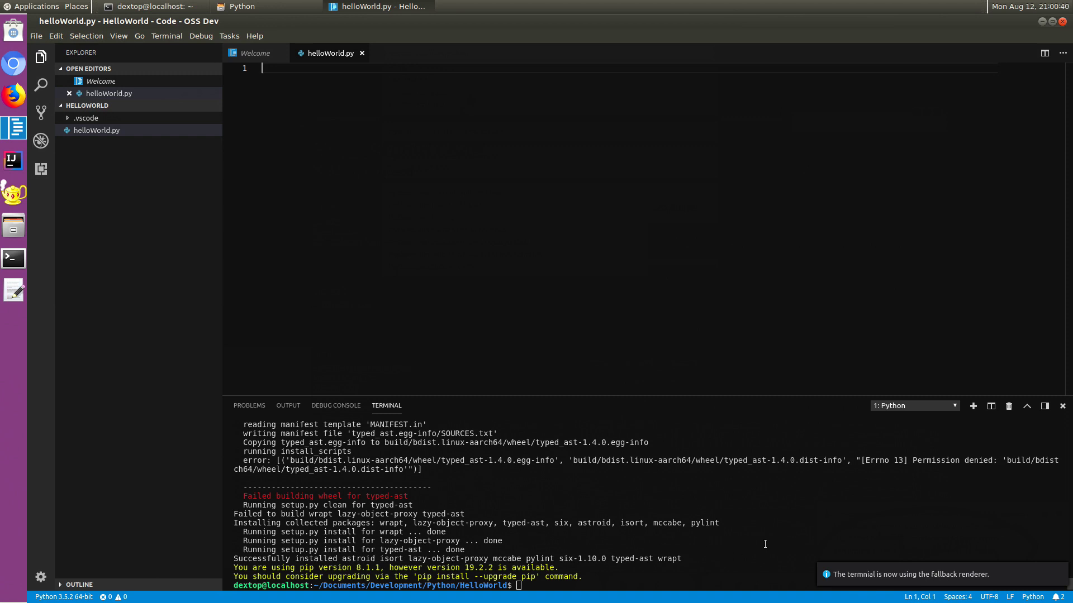
# - Write a print statement for 'Hello World from Linux on Dex' and run it in the terminal
pyautogui.write('print("Hello World from Linux on Dex')
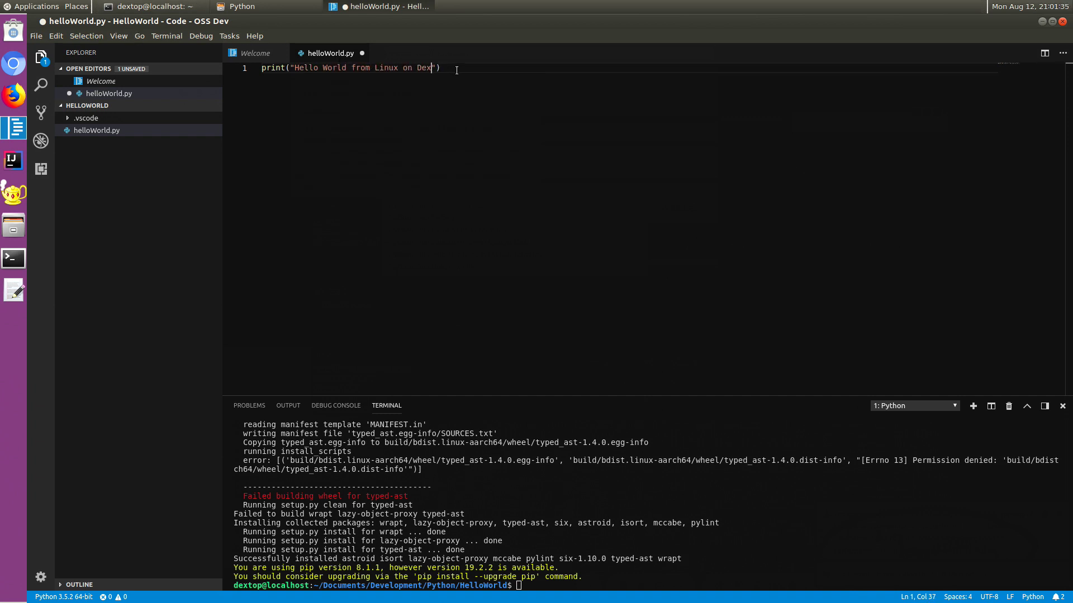
pyautogui.rightClick(457, 70)
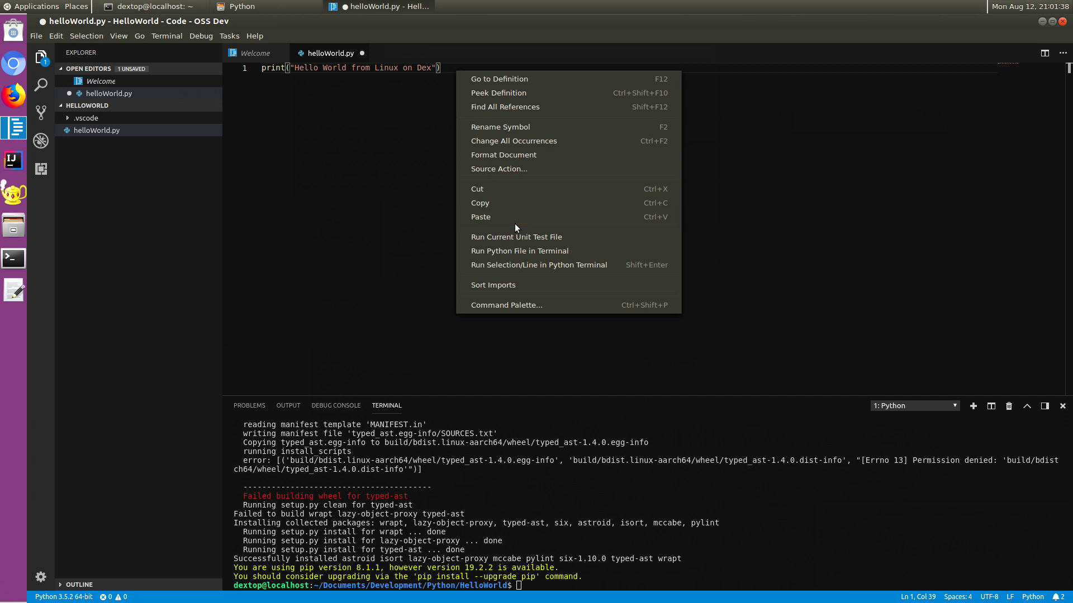
pyautogui.click(507, 251)
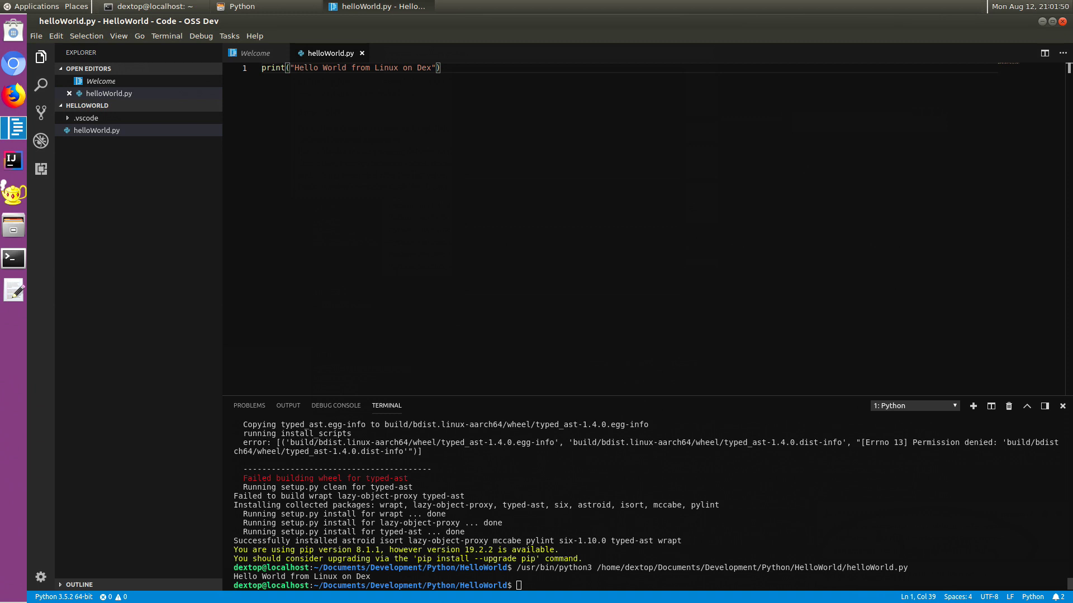
# - Wrap the print in 'for x in range(0,100):' and run the file again
pyautogui.press('Home')
pyautogui.press('Return')
pyautogui.press('Up')
pyautogui.write('for  x in range(0,100):')
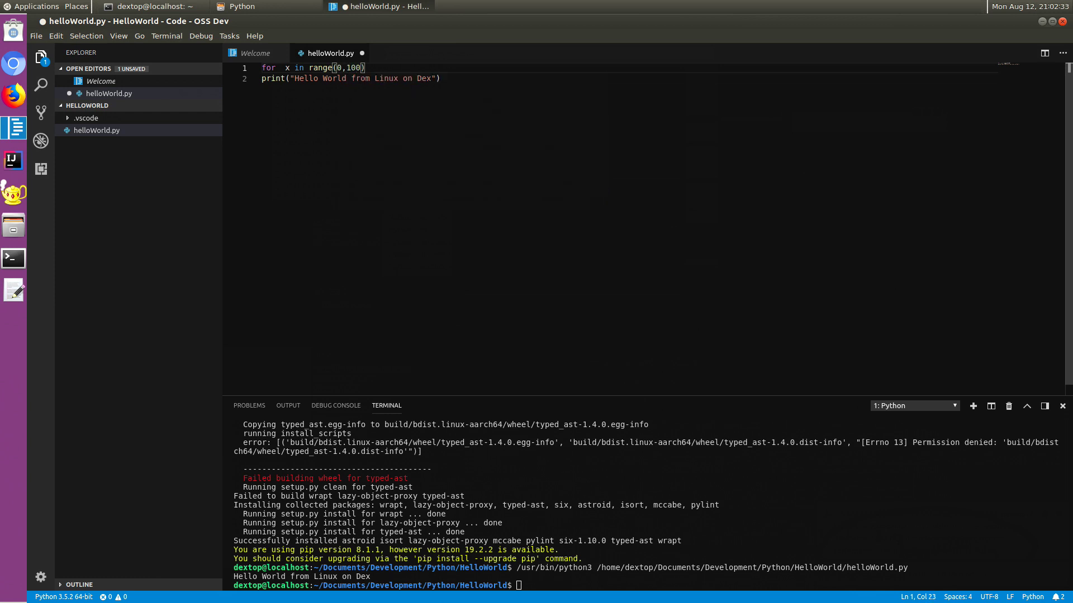
pyautogui.press('Down')
pyautogui.press('Home')
pyautogui.press('Tab')
pyautogui.click(281, 67)
pyautogui.press('BackSpace')
pyautogui.rightClick(548, 98)
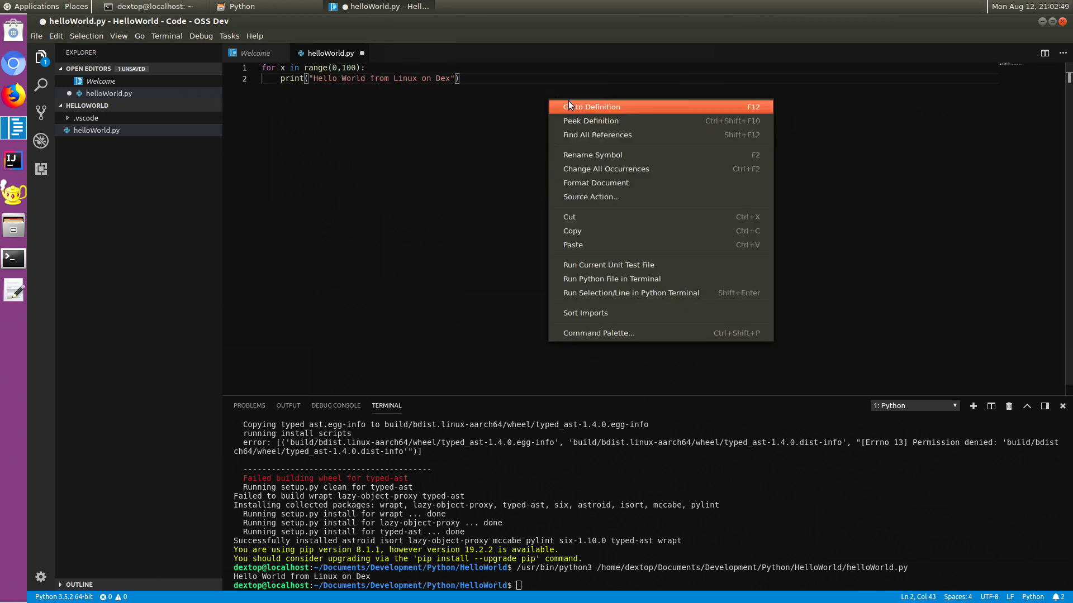
pyautogui.click(580, 277)
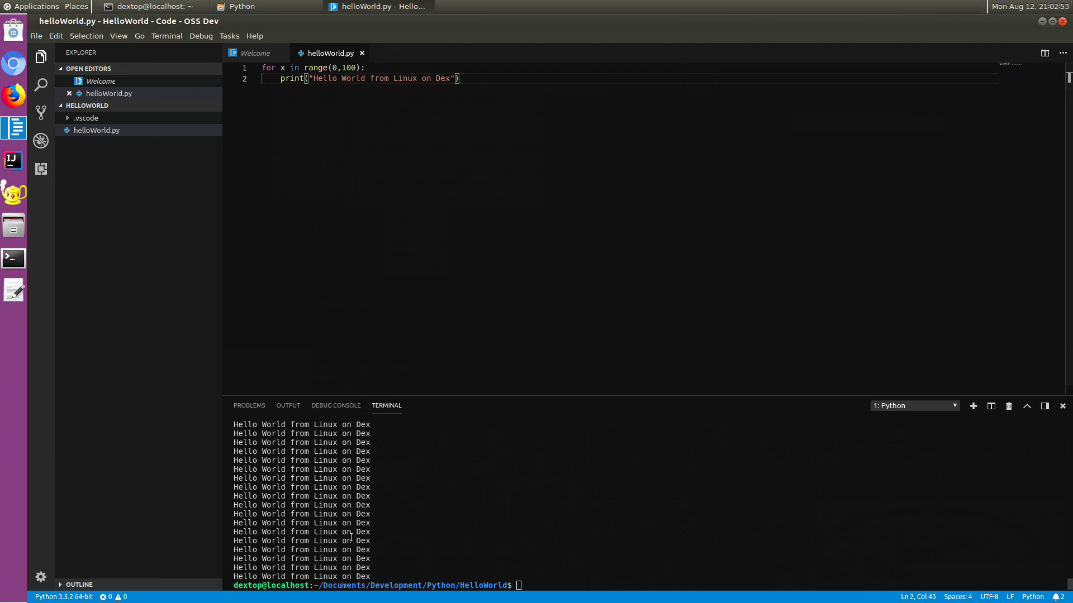
pyautogui.scroll(1, 415, 509)
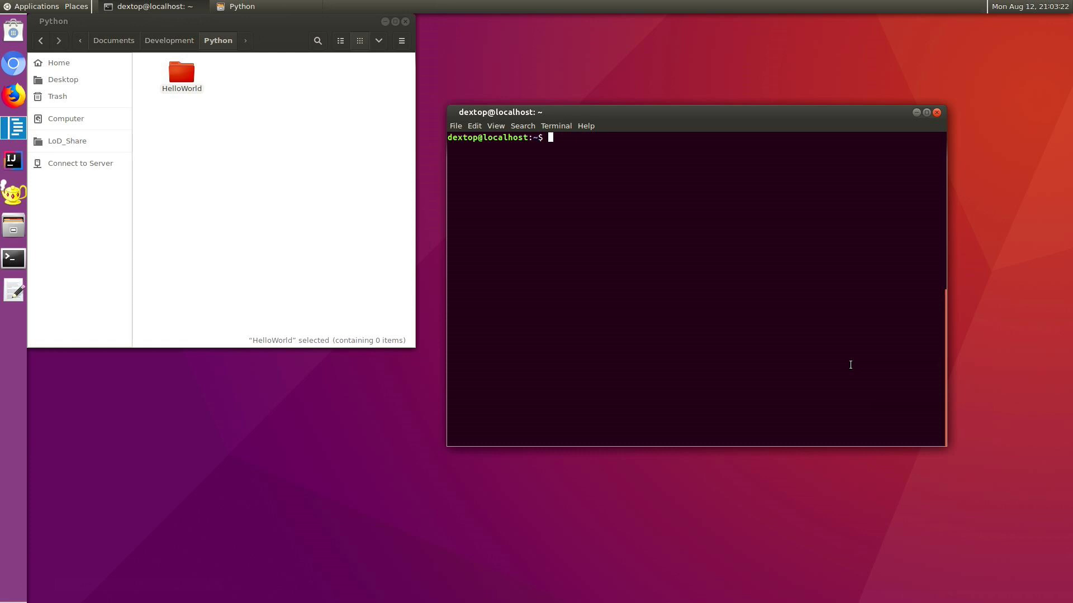
# - Run sudo apt-get install monodevelop and confirm with y
pyautogui.write('sudo apt-get install monodeb')
pyautogui.press('BackSpace')
pyautogui.write('velop')
pyautogui.press('Return')
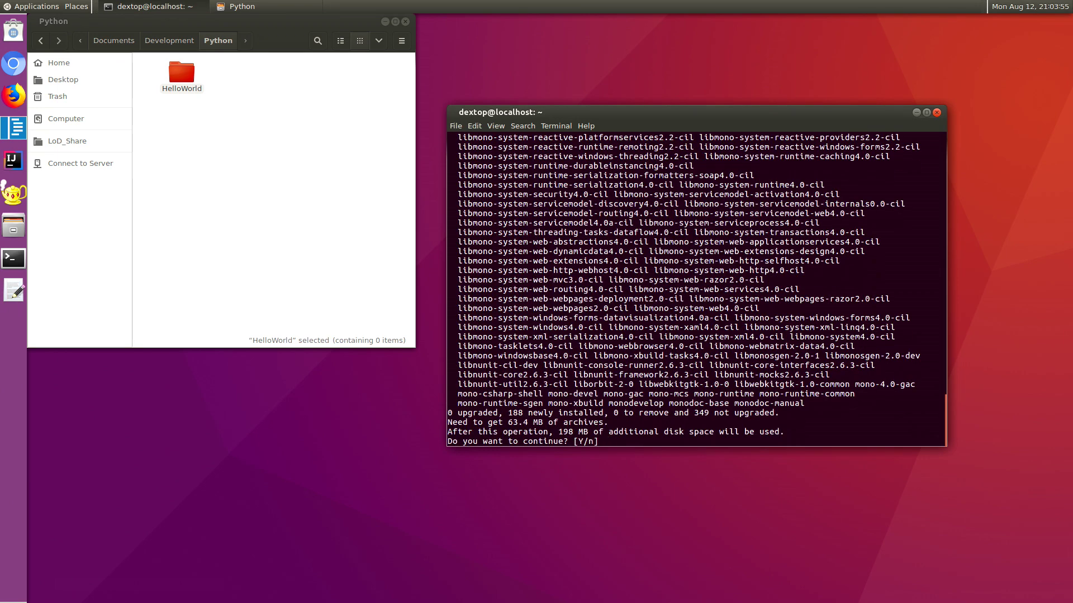
pyautogui.write('y')
pyautogui.press('Return')
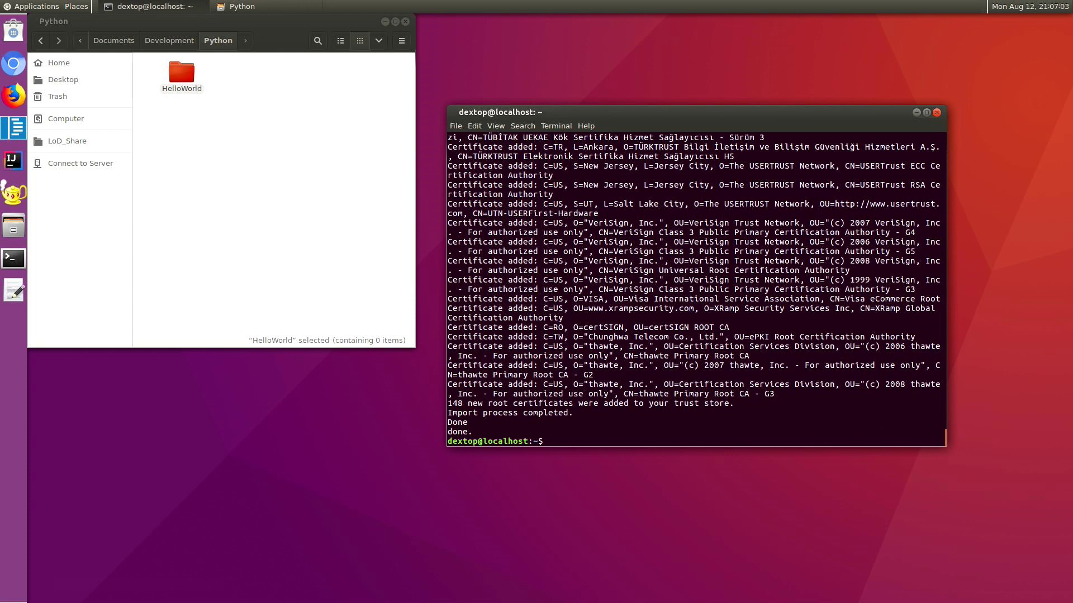
# - Launch MonoDevelop from the Programming applications menu
pyautogui.click(34, 6)
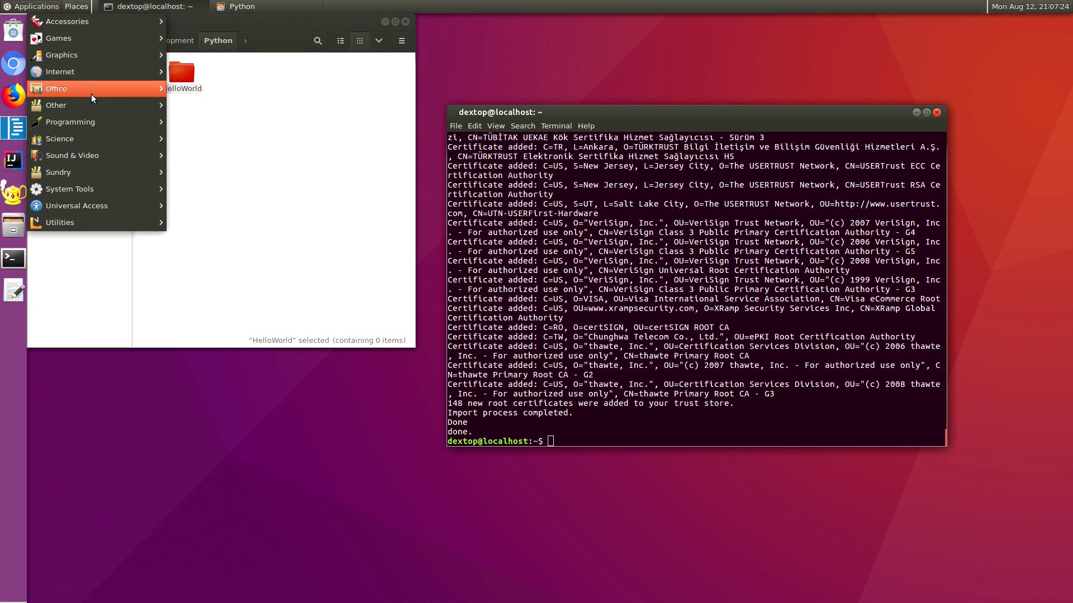
pyautogui.moveTo(93, 127)
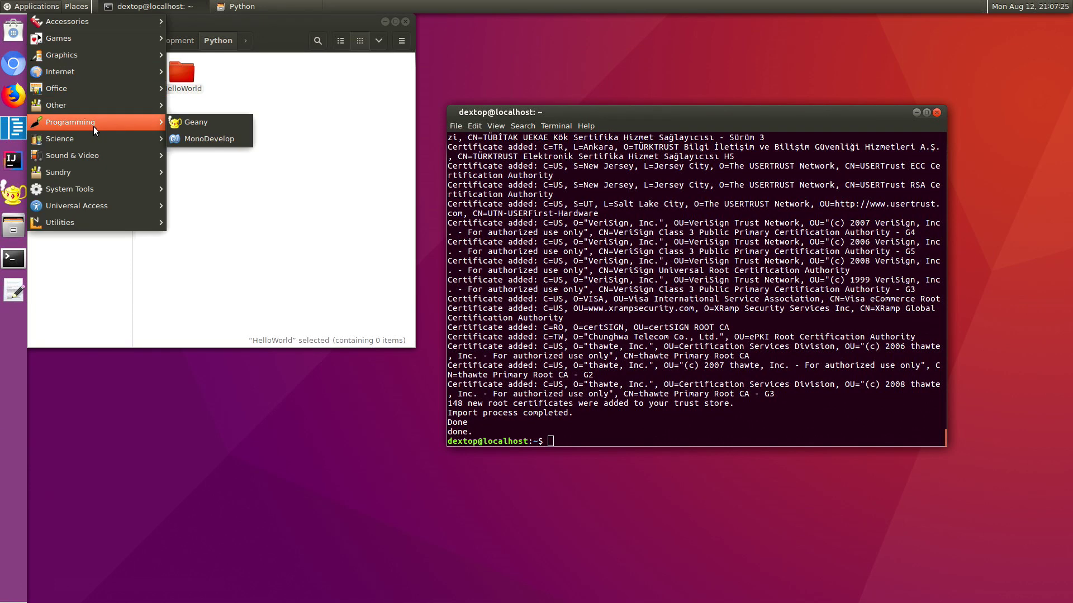
pyautogui.click(213, 139)
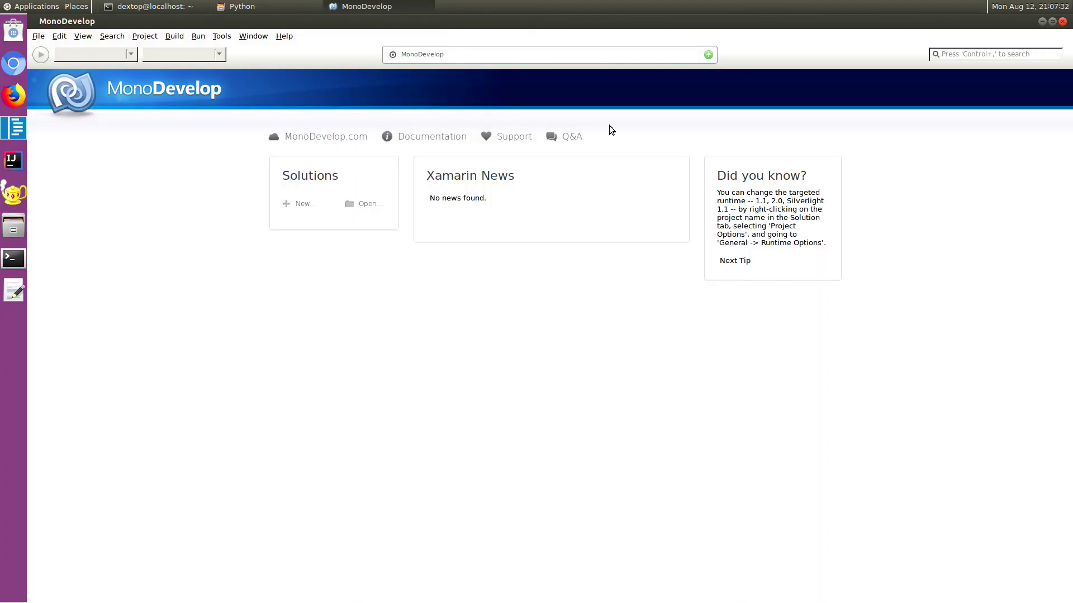
# - Create a HelloWorld console solution in a new Documents/Development/CSharp folder
pyautogui.click(38, 36)
pyautogui.moveTo(52, 48)
pyautogui.click(208, 63)
pyautogui.click(328, 214)
pyautogui.click(767, 452)
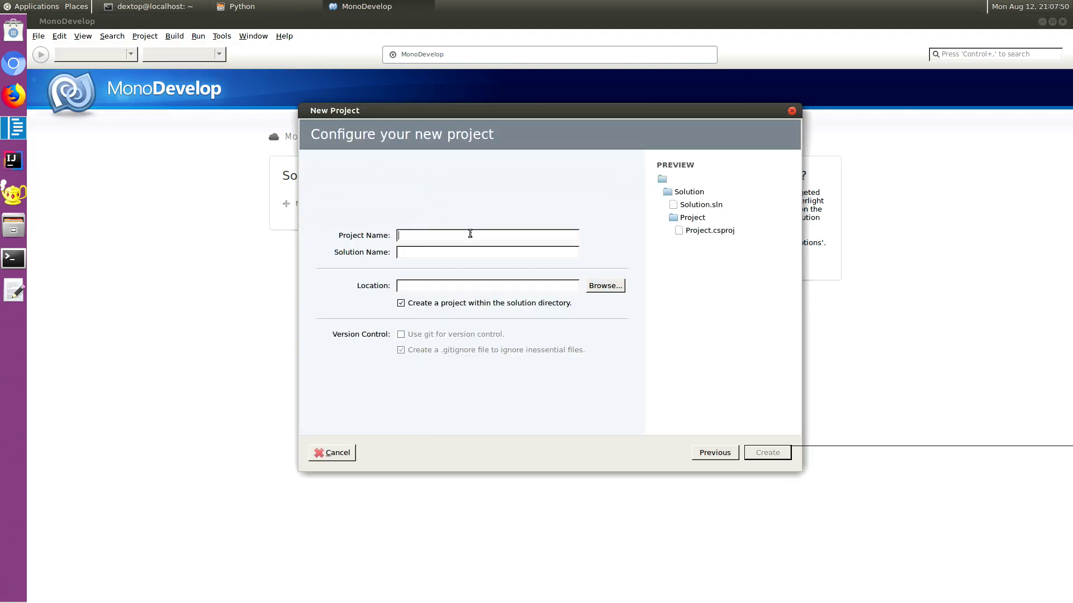
pyautogui.click(604, 354)
pyautogui.click(734, 162)
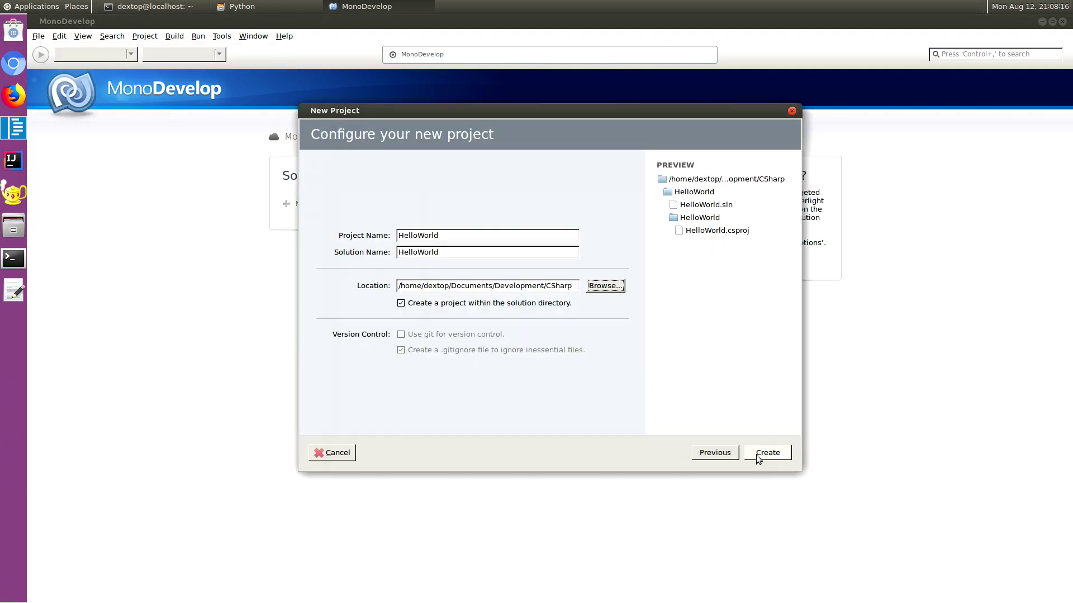
pyautogui.click(760, 455)
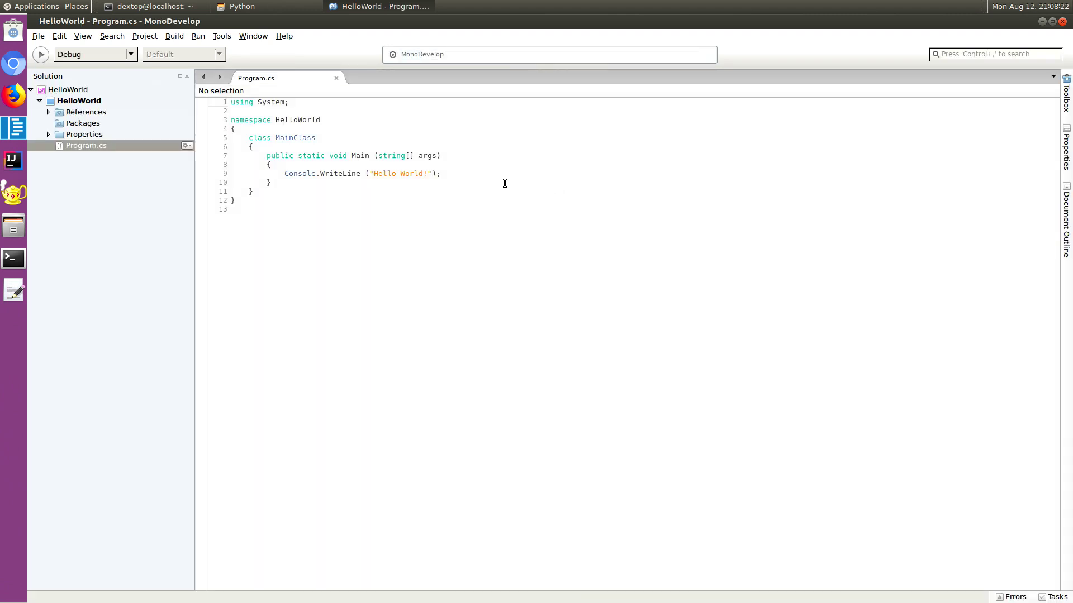
# - Run the program with F5 and move the Hello World! output console right
pyautogui.click(466, 177)
pyautogui.press('F5')
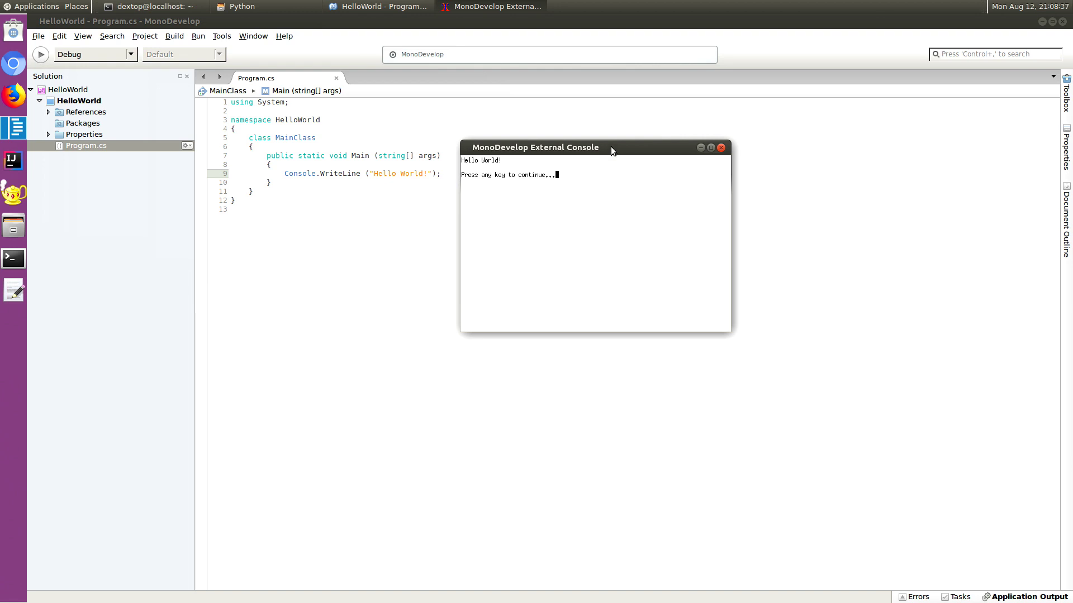
pyautogui.moveTo(611, 146); pyautogui.dragTo(724, 141)
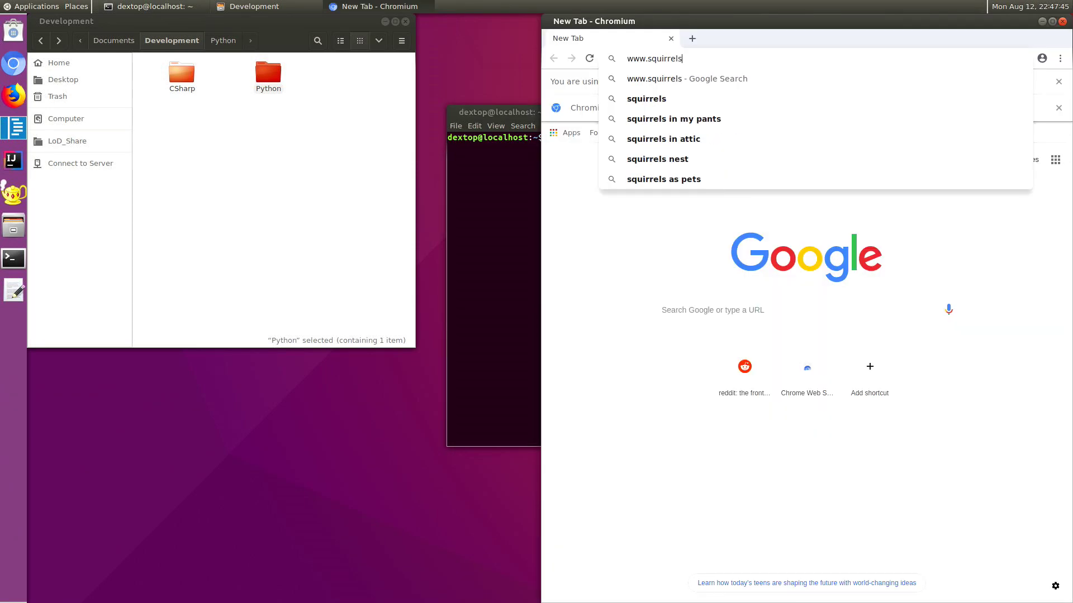
# - Download squirrel-sql-snapshot-20190809_0304-standard.jar from SourceForge's latest SQuirreL SQL snapshots
pyautogui.press('Return')
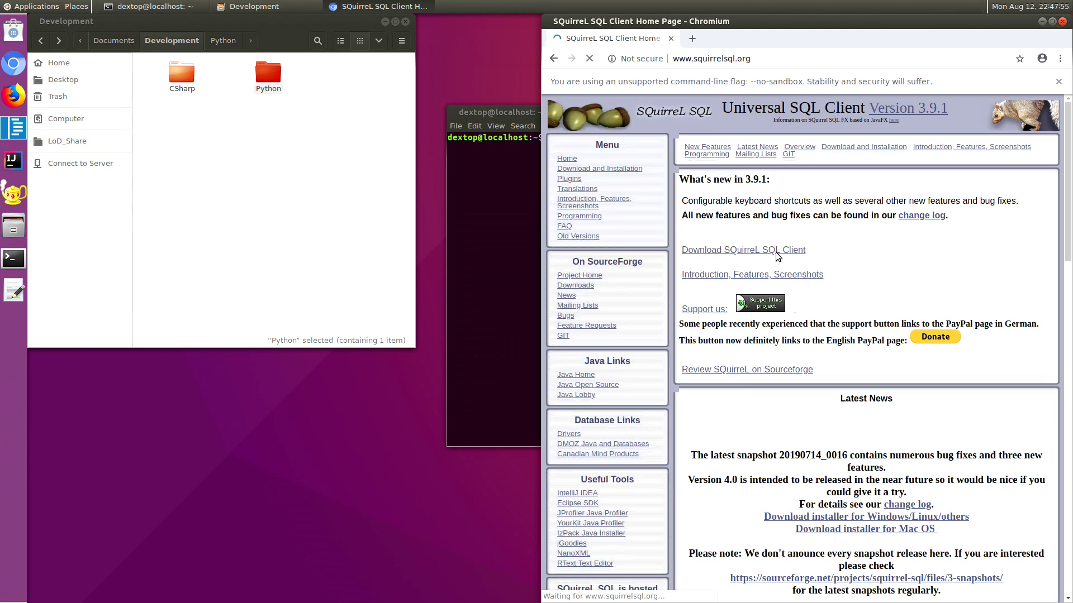
pyautogui.click(744, 250)
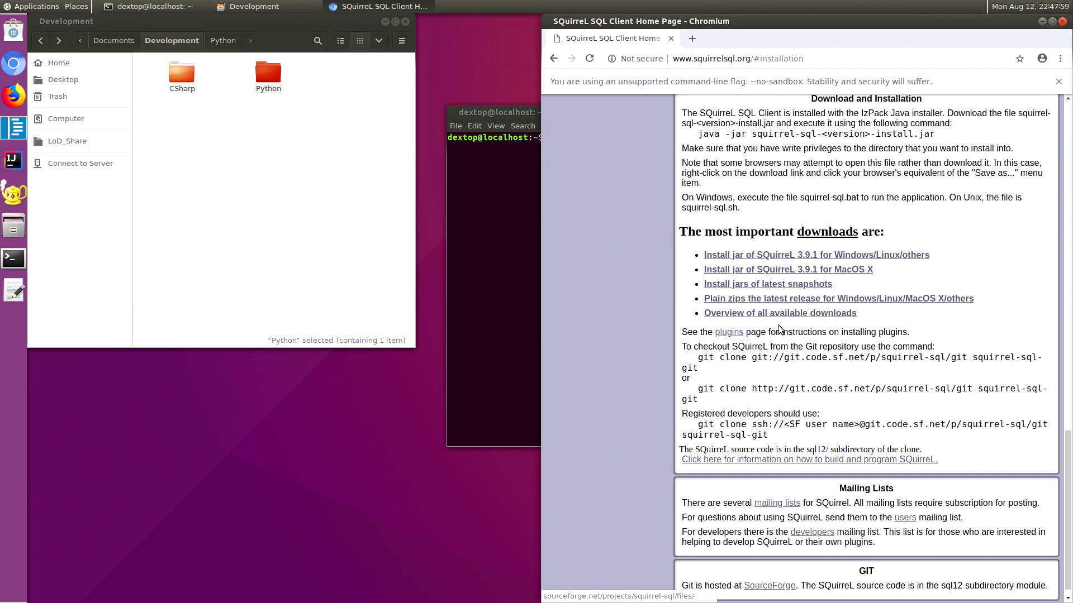
pyautogui.scroll(-1, 789, 331)
pyautogui.click(759, 273)
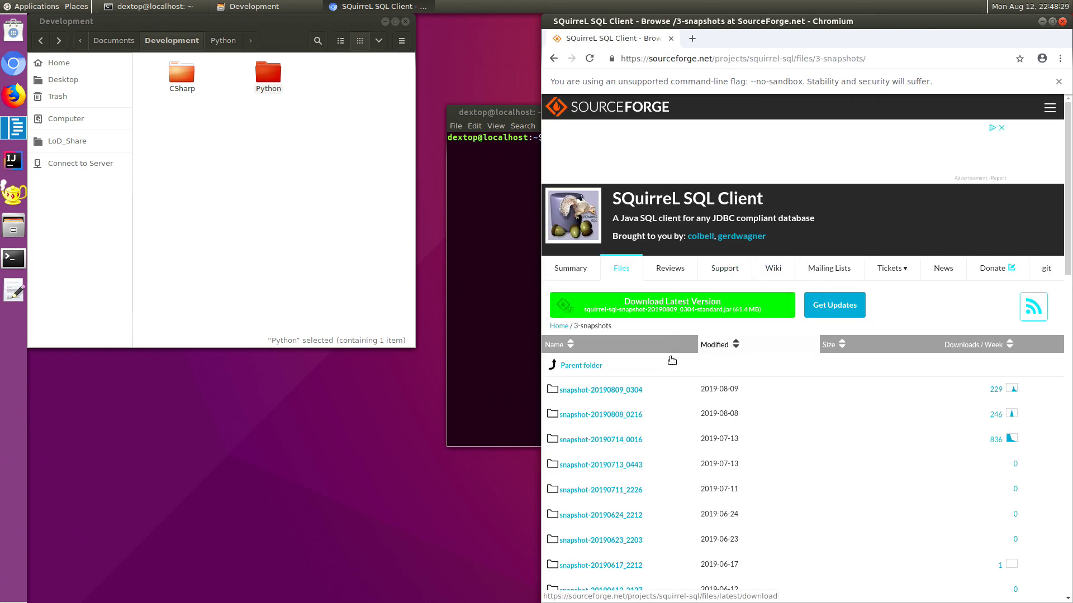
pyautogui.click(628, 389)
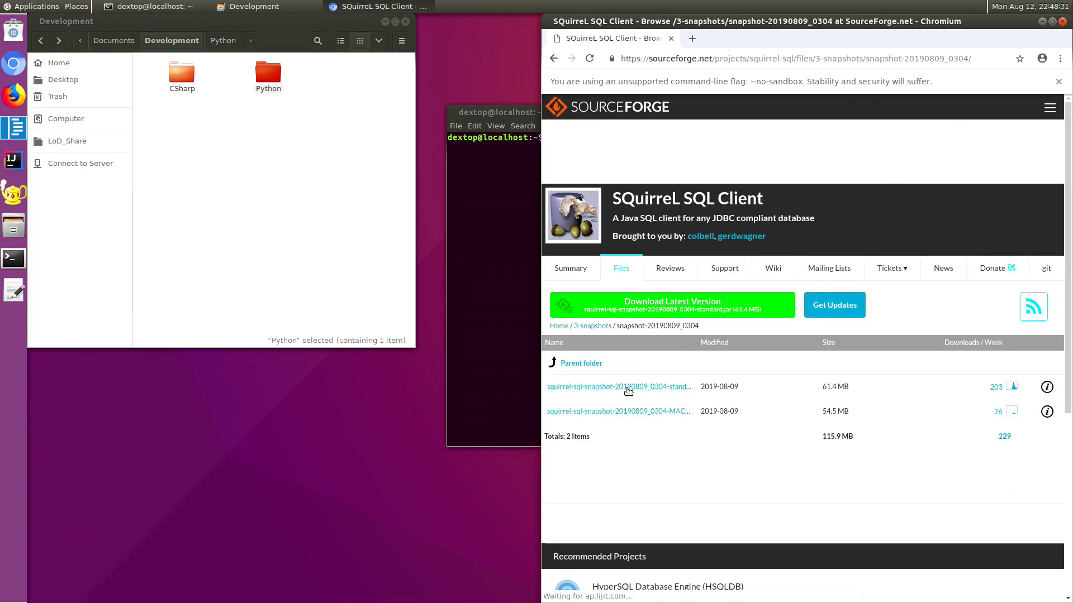
pyautogui.click(628, 388)
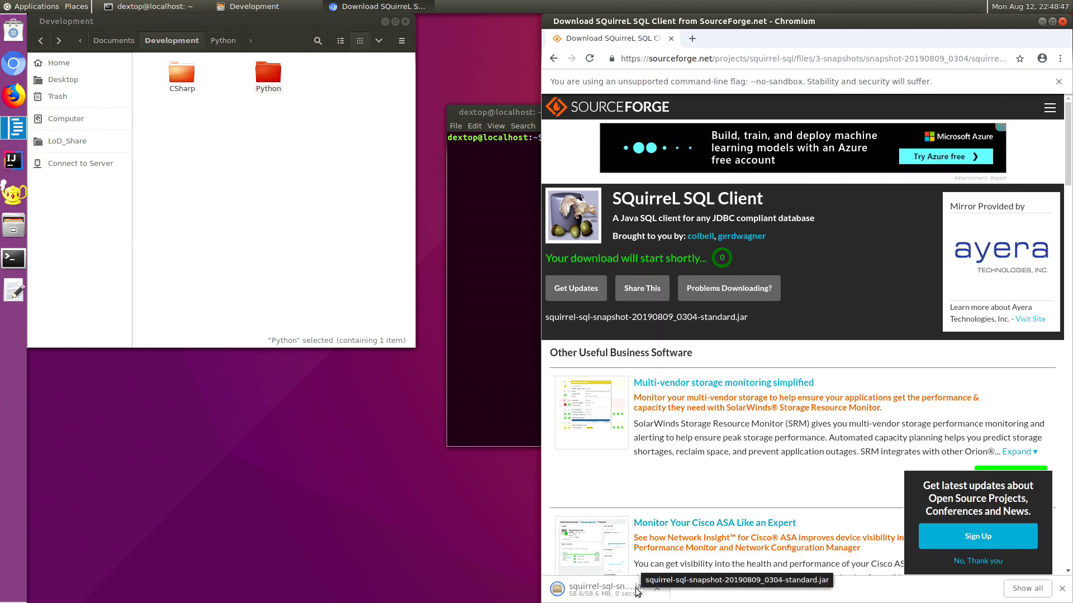
pyautogui.hotkey('alt', 'Tab')
# - Change into the Downloads folder and list its files
pyautogui.write('cd do')
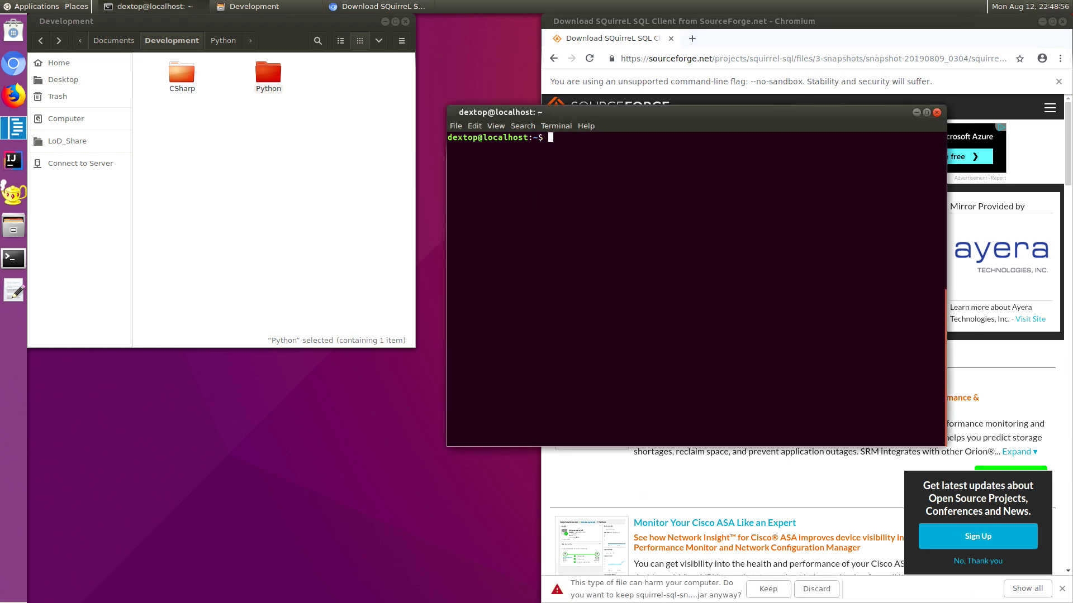
pyautogui.press('BackSpace')
pyautogui.press('BackSpace')
pyautogui.write('Downloads')
pyautogui.press('Return')
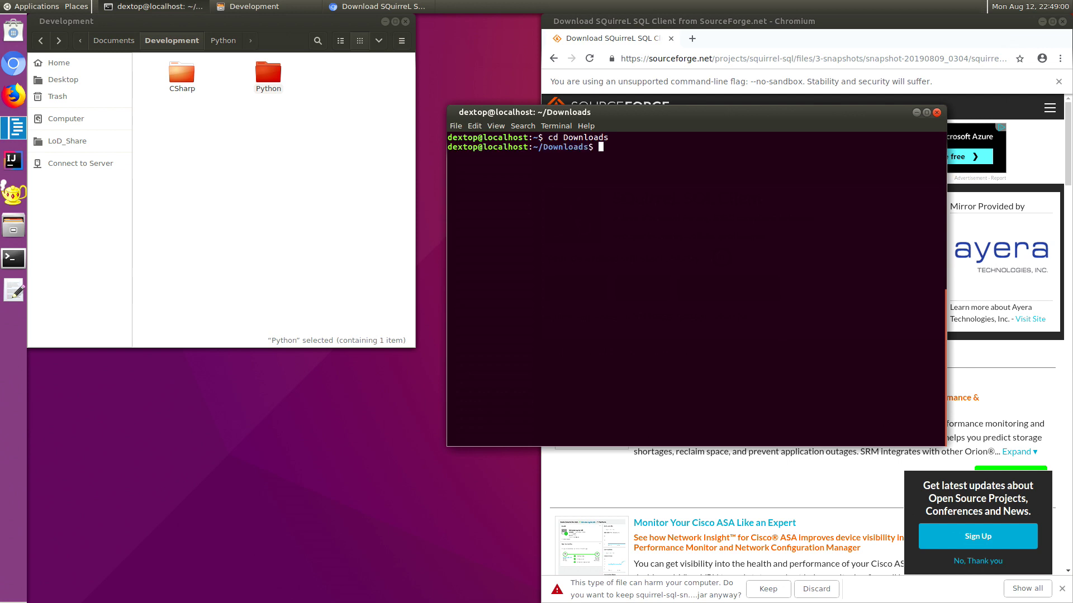
pyautogui.write('ls')
pyautogui.press('Return')
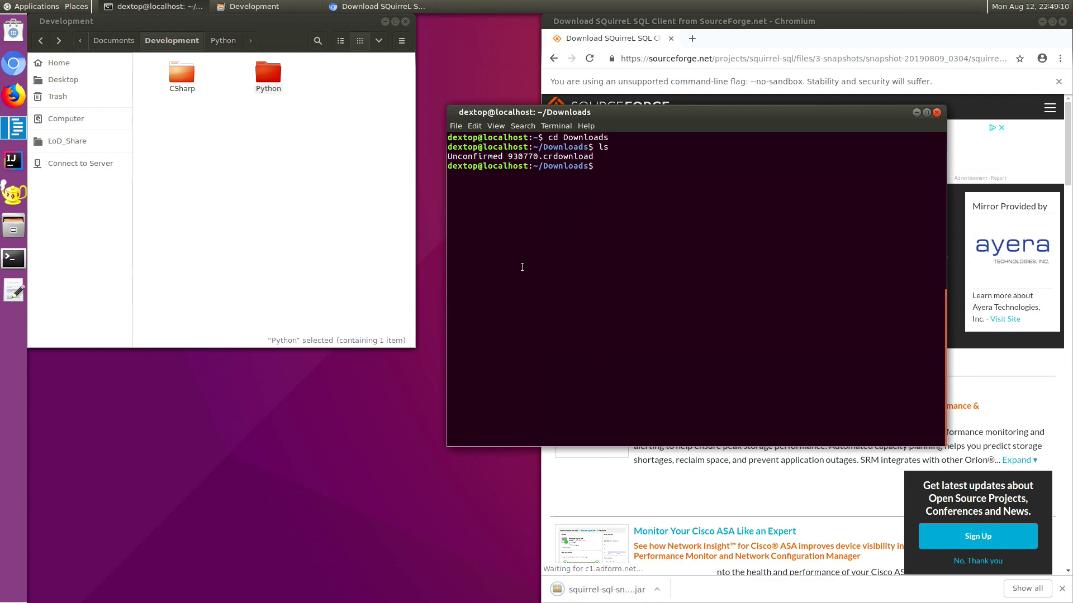
pyautogui.write('ls')
pyautogui.press('Return')
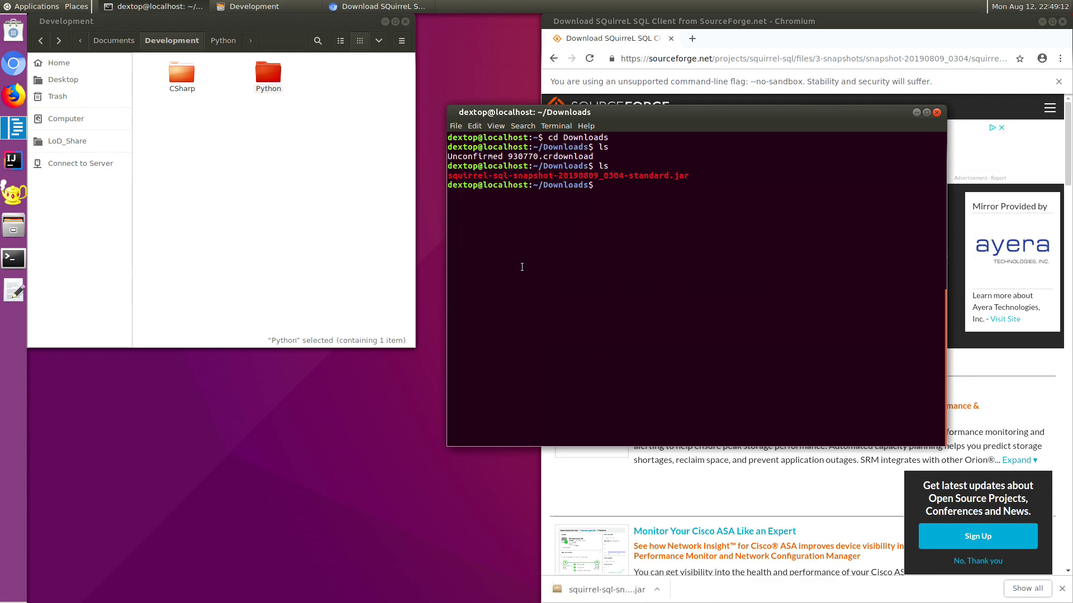
# - Run the installer with 'java -jar' followed by the pasted snapshot jar file name
pyautogui.write('java -jay')
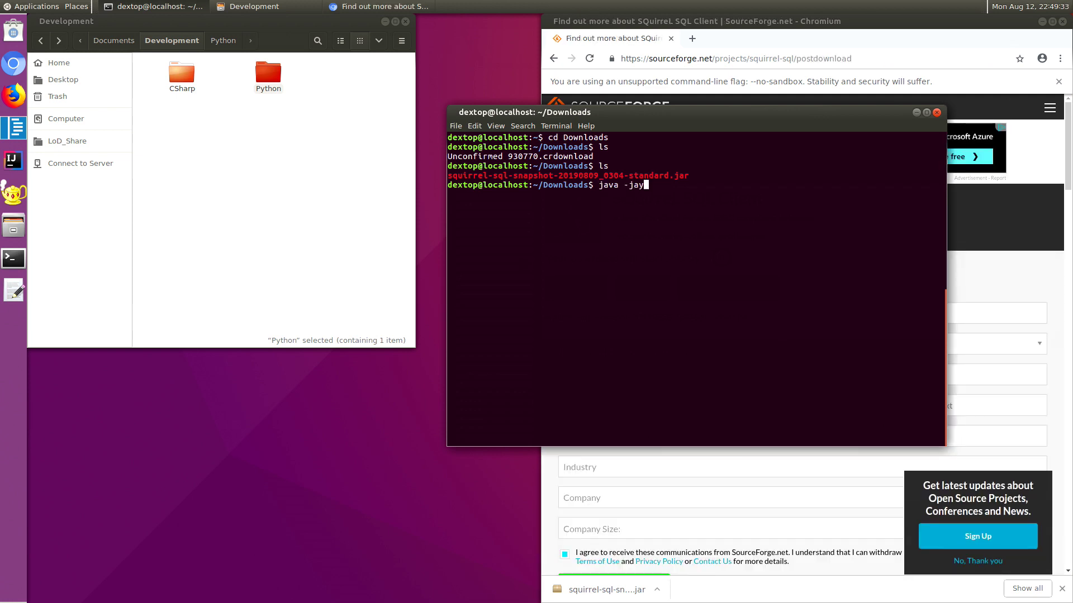
pyautogui.press('BackSpace')
pyautogui.write('r')
pyautogui.rightClick(674, 185)
pyautogui.click(692, 206)
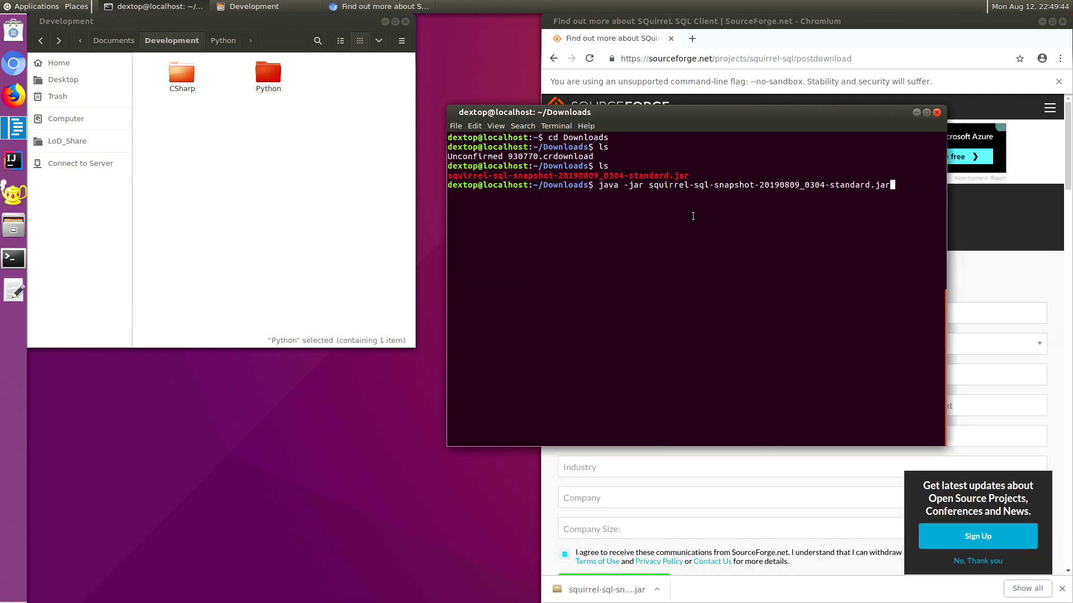
pyautogui.press('Return')
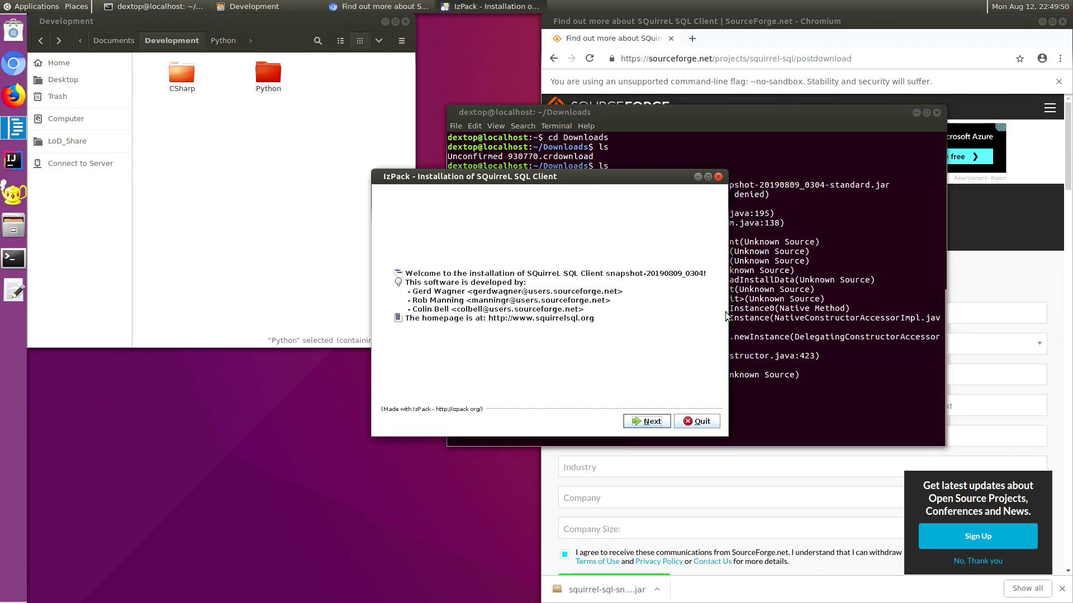
# - Accept every default in the IzPack wizard, confirming the existing install folder, until installation completes
pyautogui.click(652, 422)
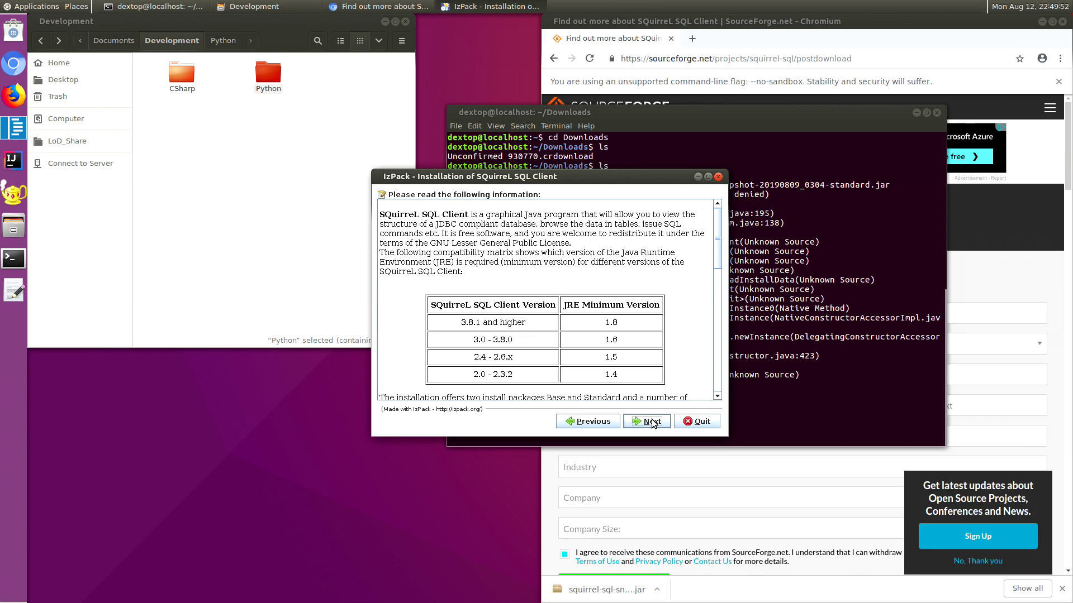
pyautogui.click(652, 422)
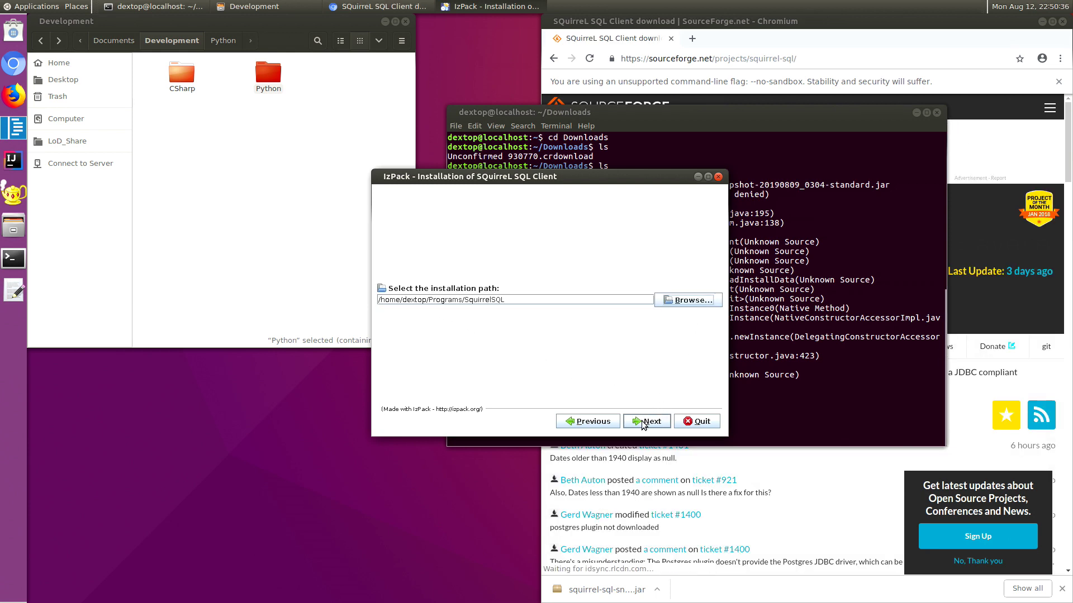
pyautogui.click(649, 419)
pyautogui.press('Return')
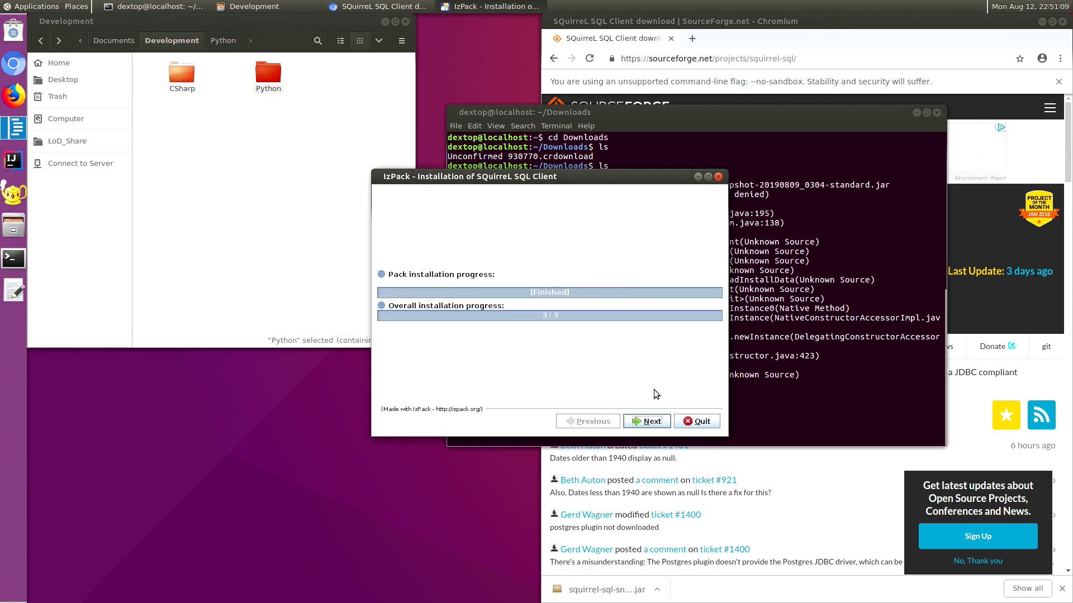
pyautogui.click(652, 420)
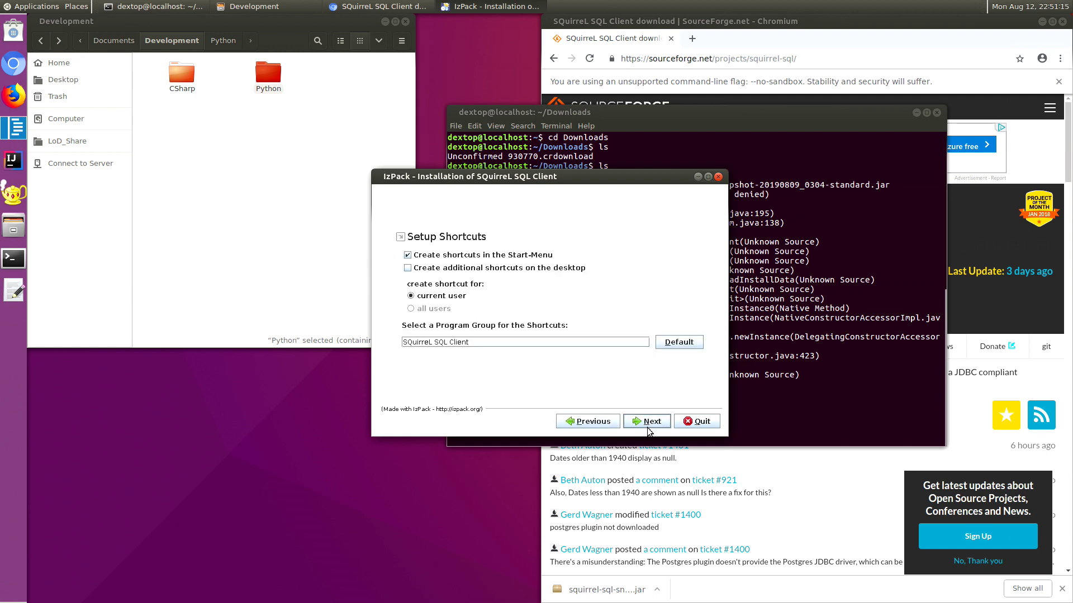
pyautogui.click(647, 427)
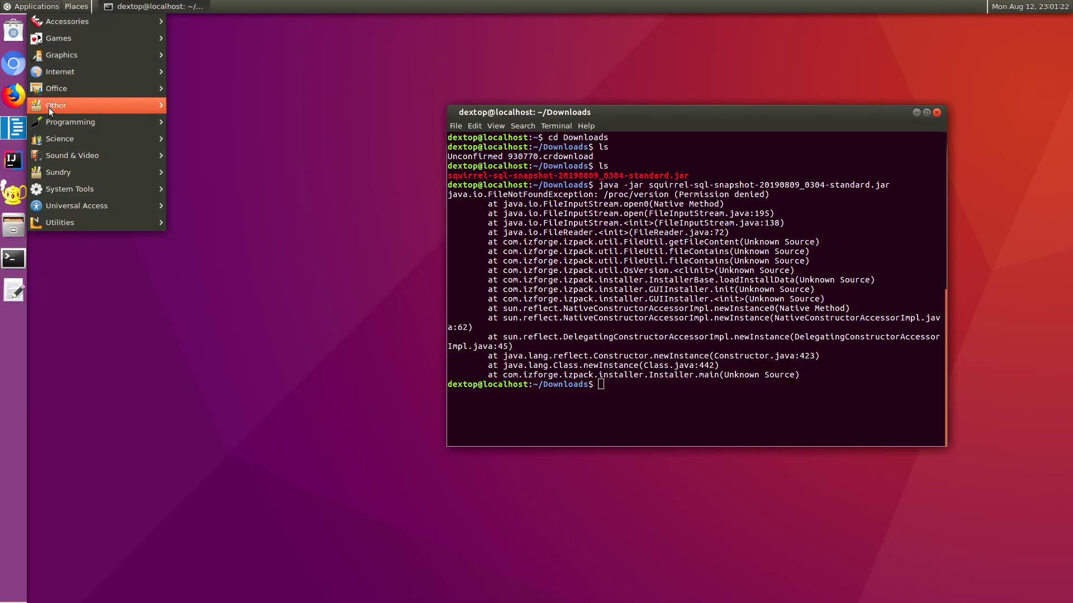
# - Launch SQuirreL SQL Client and connect to the lutech alias
pyautogui.moveTo(48, 108)
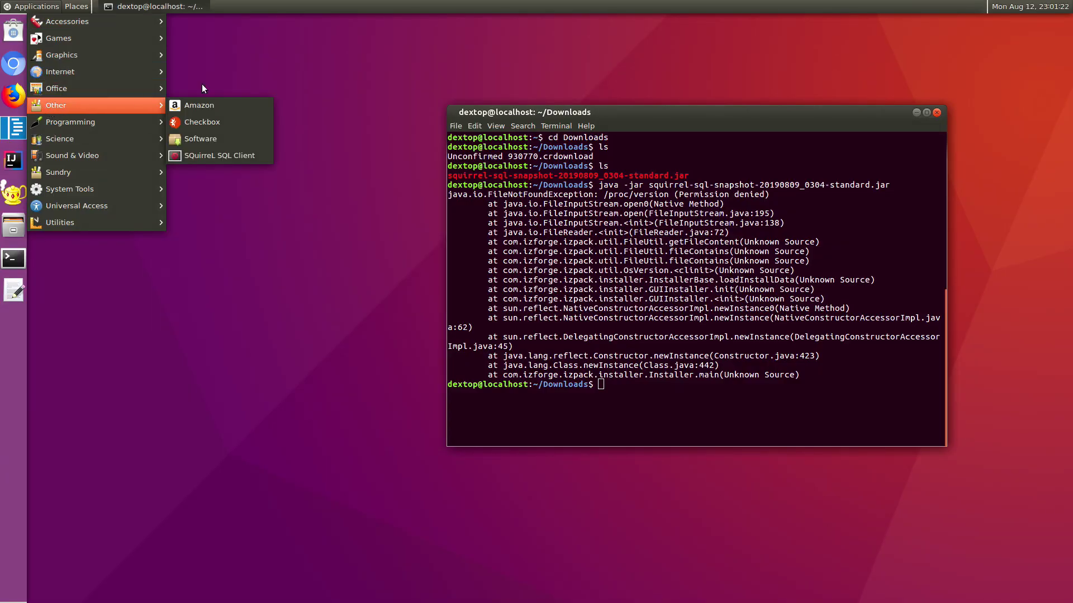
pyautogui.click(240, 152)
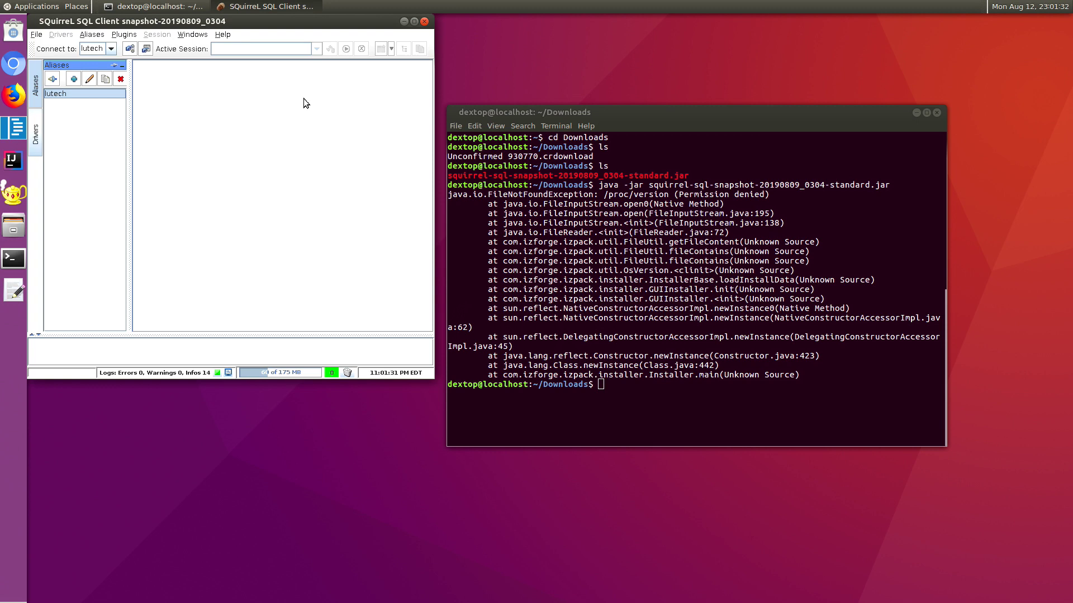
pyautogui.doubleClick(63, 96)
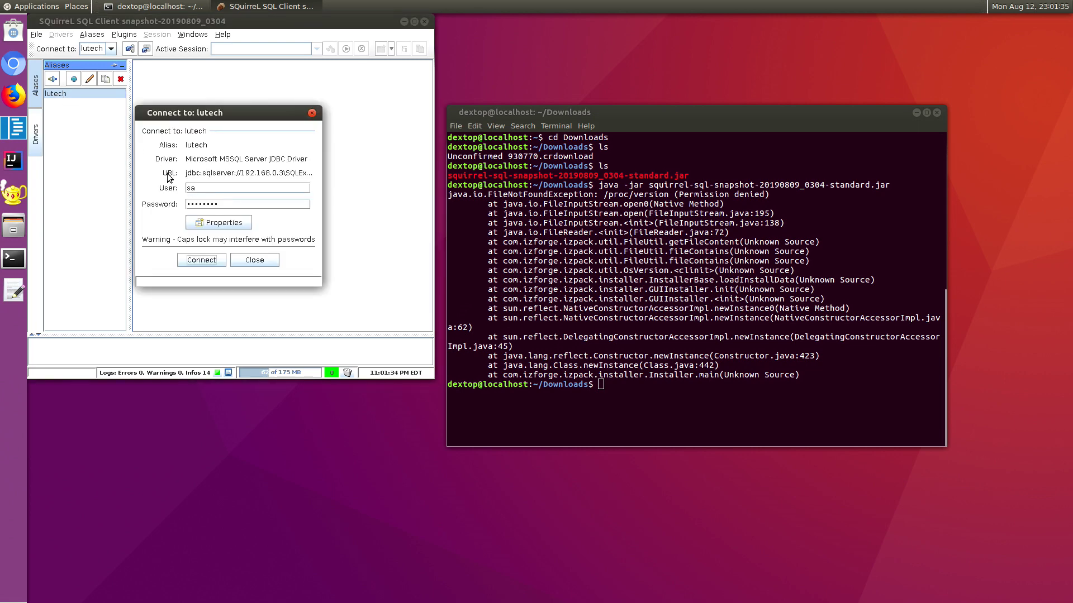
pyautogui.click(196, 260)
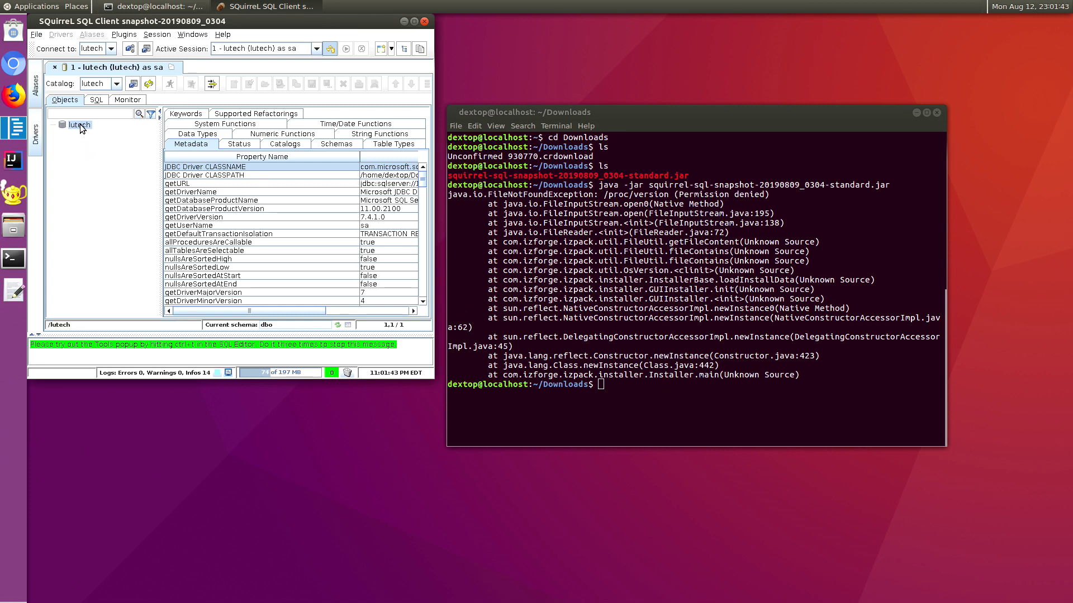
# - Refresh the lutech object tree and show the guitars table's content in a maximized window
pyautogui.rightClick(79, 125)
pyautogui.click(95, 133)
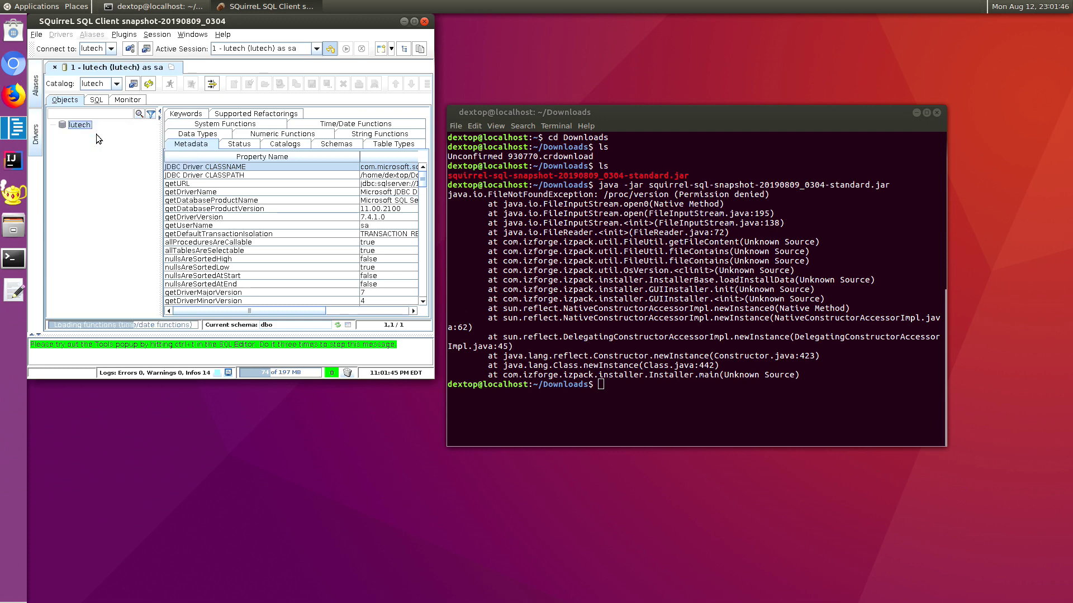
pyautogui.click(97, 242)
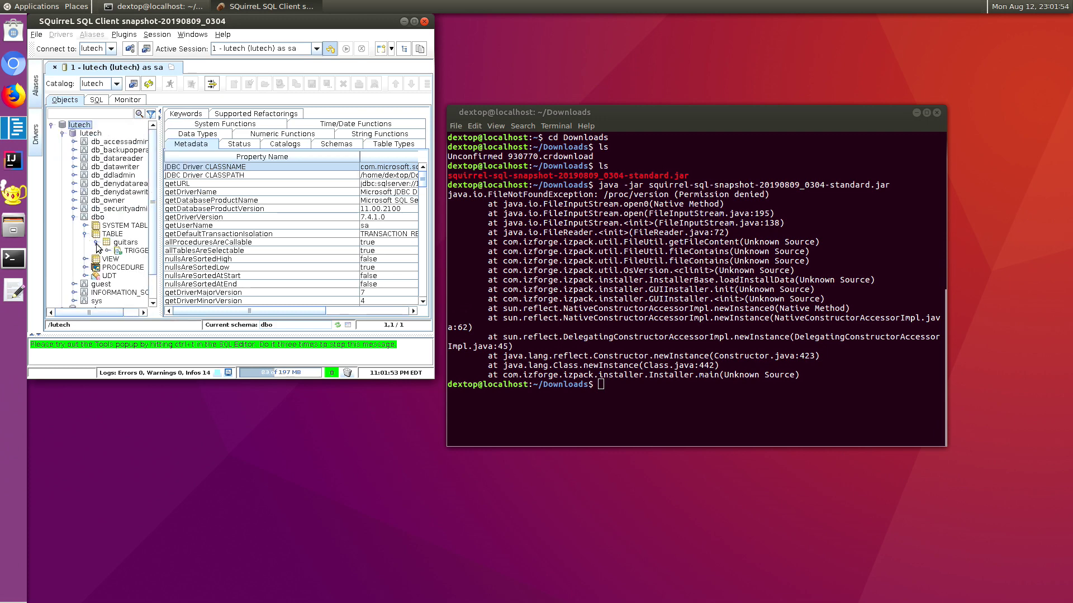
pyautogui.click(124, 243)
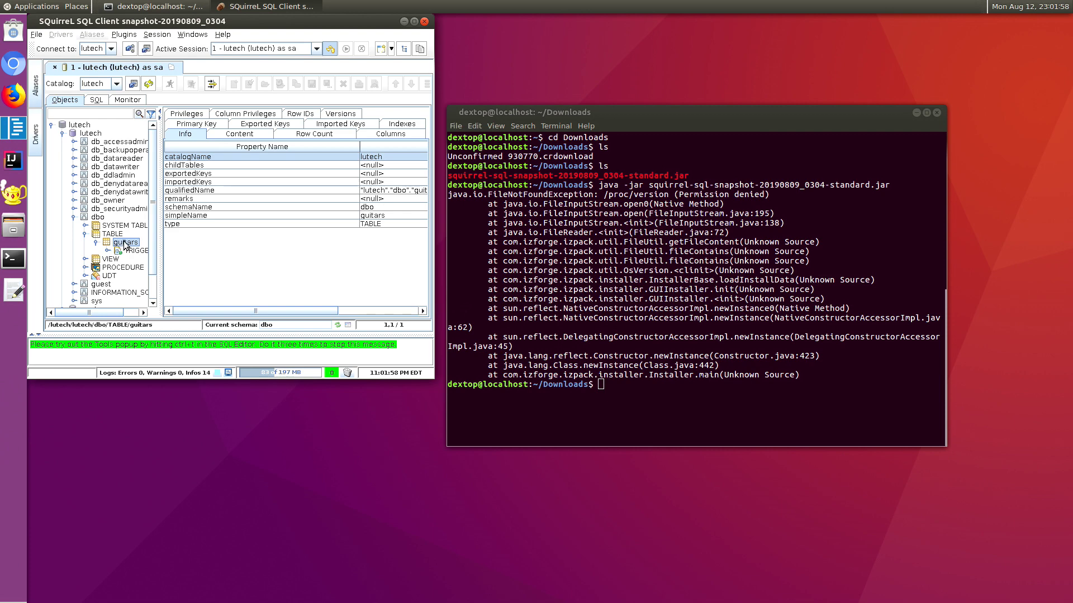
pyautogui.click(240, 134)
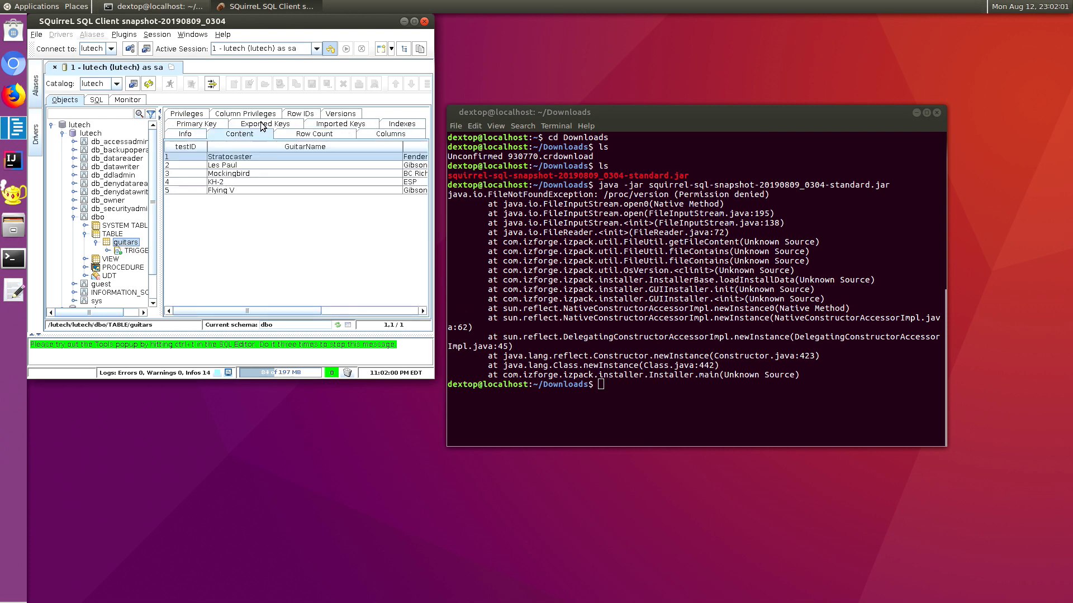
pyautogui.click(414, 22)
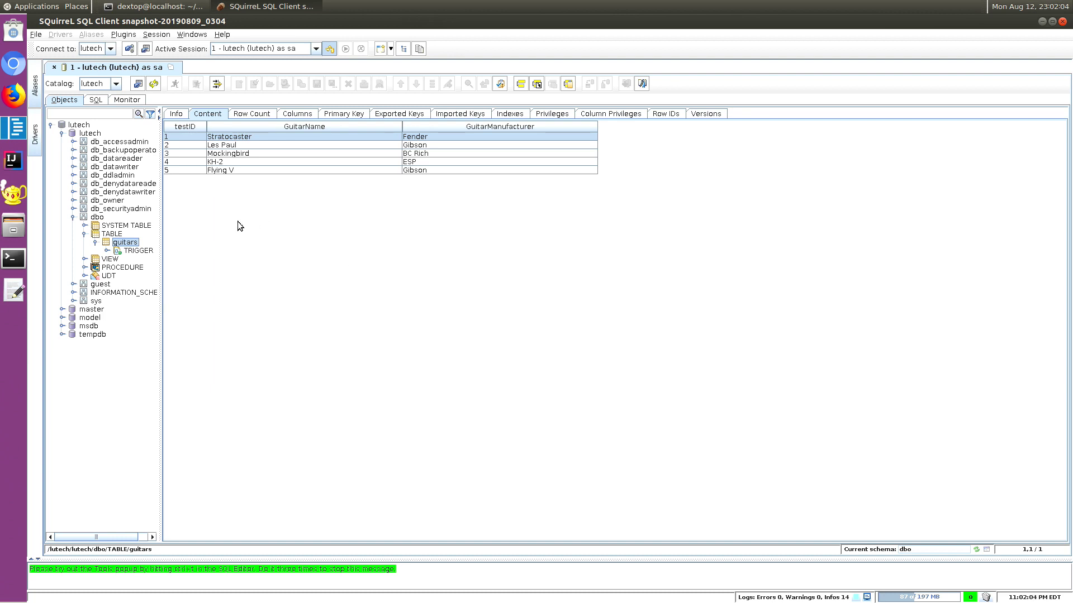
# - Run SELECT * FROM guitars in the SQL tab
pyautogui.click(96, 101)
pyautogui.write('SELECT * FR')
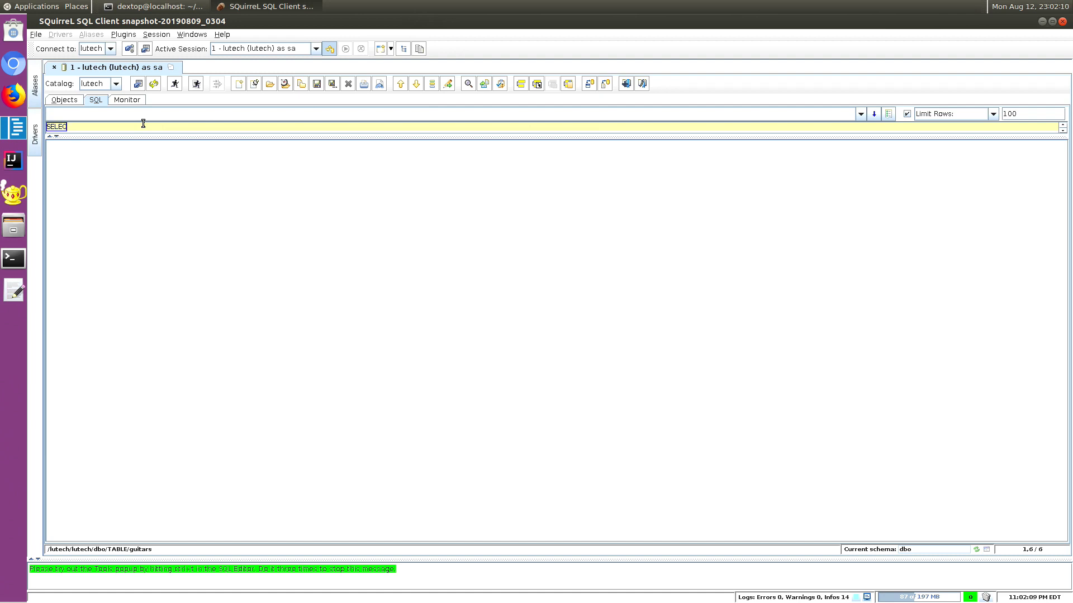
pyautogui.write('OM guitars')
pyautogui.hotkey('ctrl', 'Return')
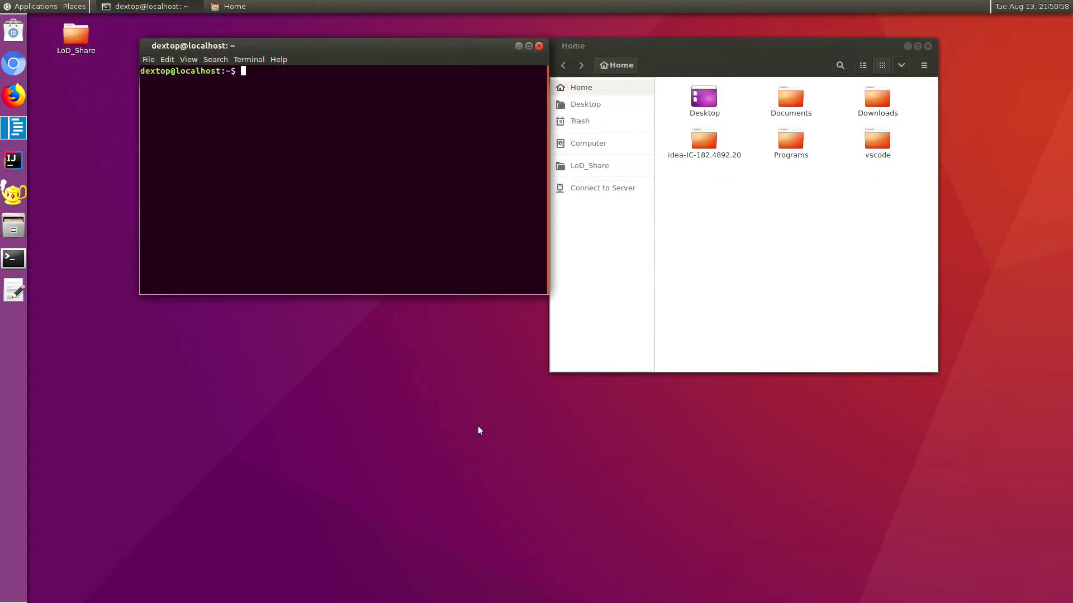
# - Launch MonoDevelop from Programming and open the recent HelloWorld solution
pyautogui.click(23, 7)
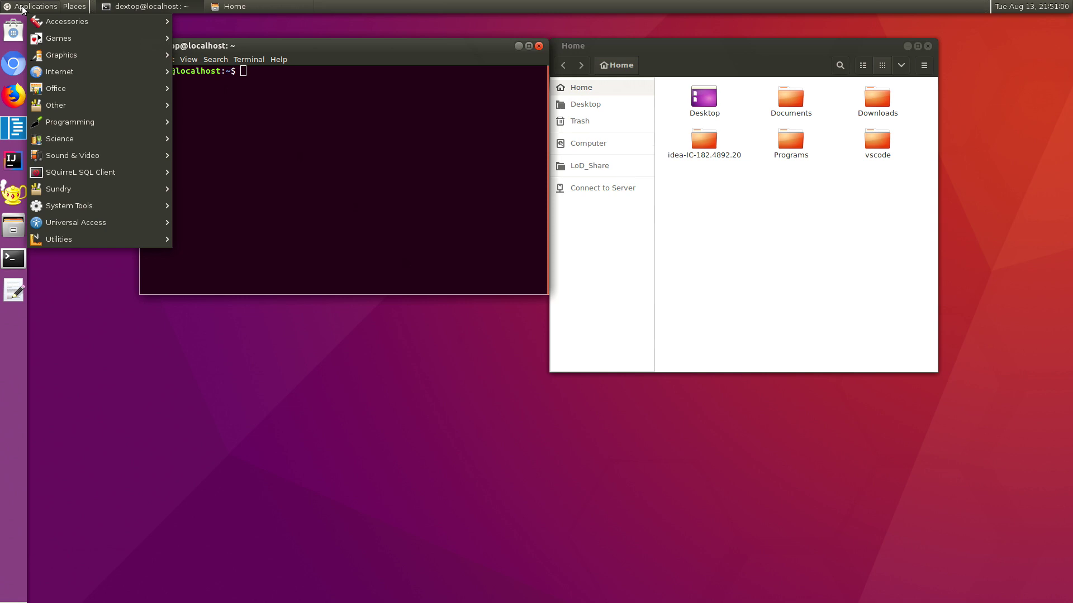
pyautogui.moveTo(62, 122)
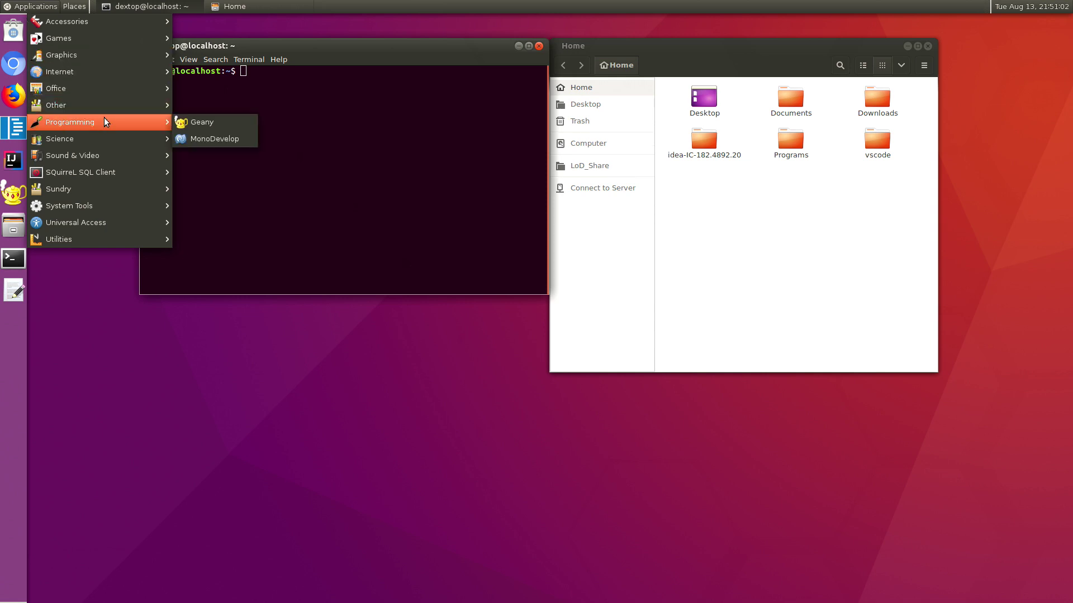
pyautogui.click(210, 136)
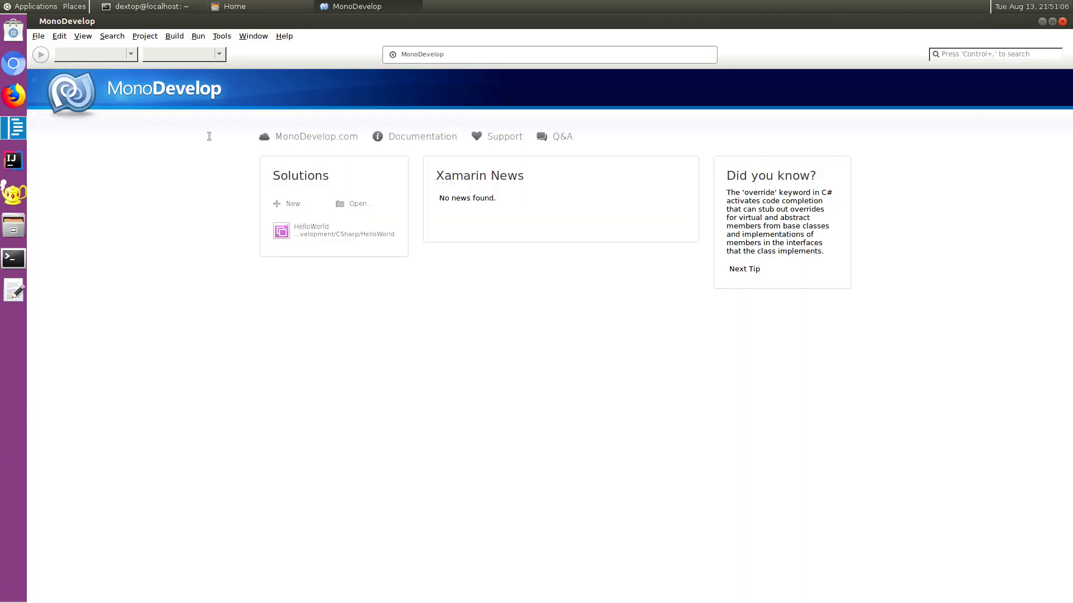
pyautogui.click(321, 230)
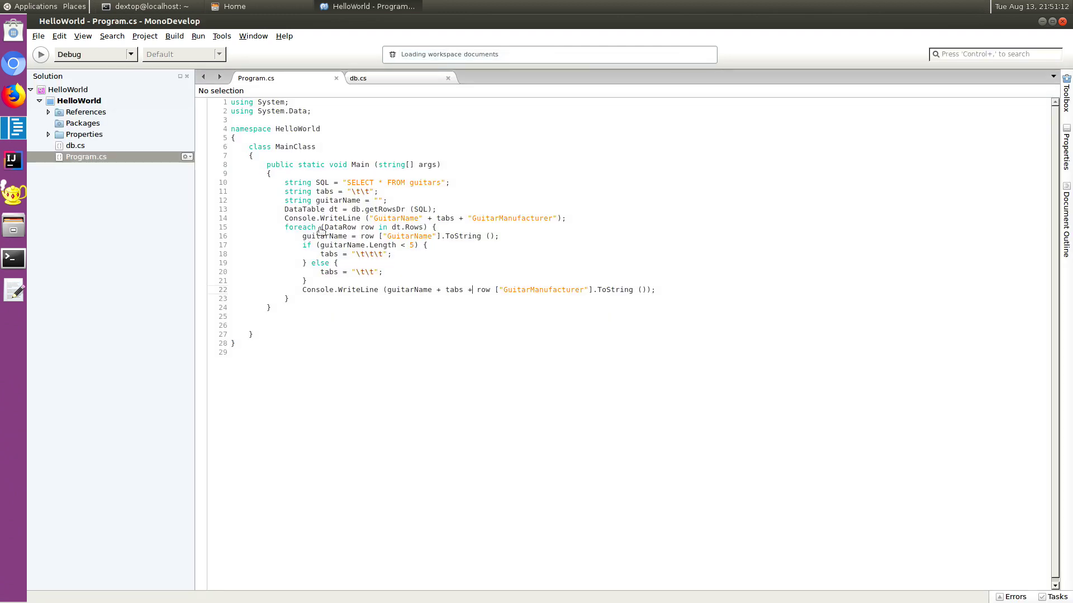
# - Run HelloWorld, check the printed guitars list, and close the console
pyautogui.click(40, 55)
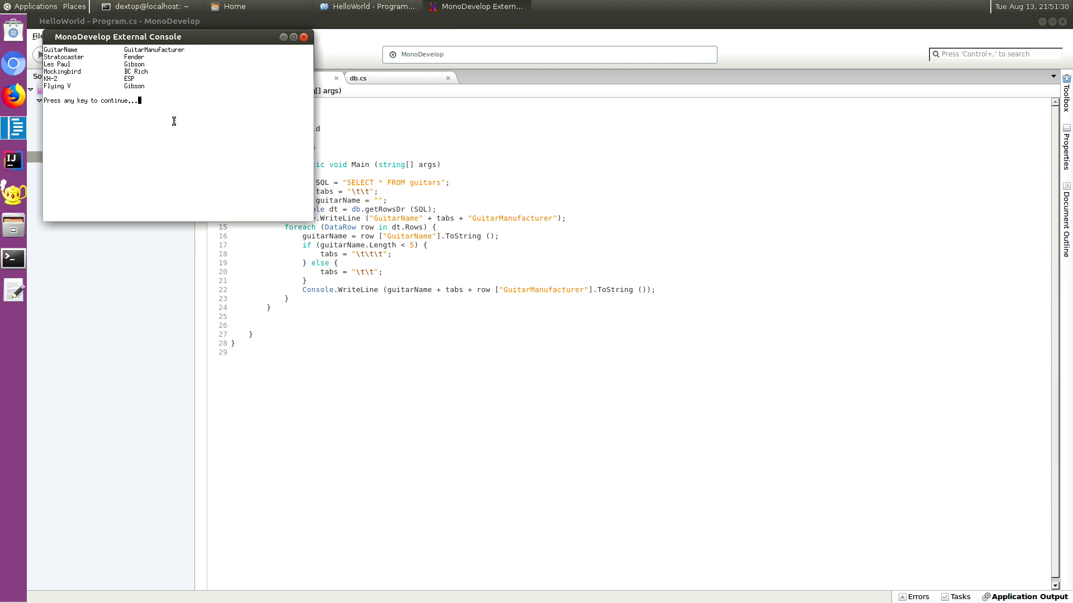
pyautogui.moveTo(45, 50)
pyautogui.mouseDown()
pyautogui.moveTo(116, 52)
pyautogui.moveTo(159, 104)
pyautogui.moveTo(112, 61)
pyautogui.moveTo(40, 45)
pyautogui.mouseUp()
pyautogui.press('Return')
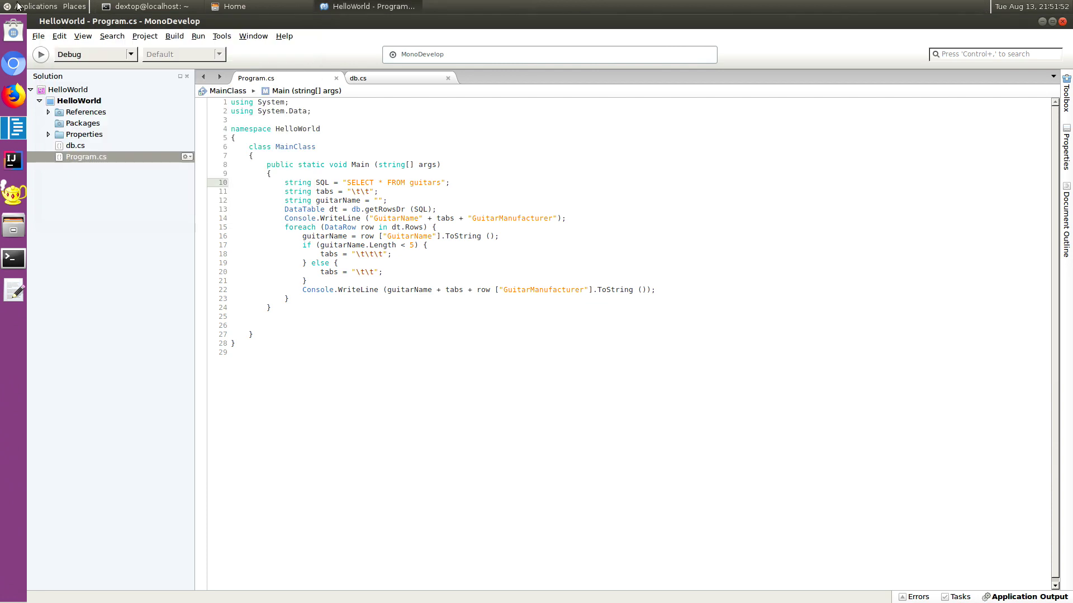
pyautogui.click(40, 6)
# - Relaunch SQuirreL SQL Client, connect to lutech, and select the Flying V row in guitars
pyautogui.moveTo(76, 174)
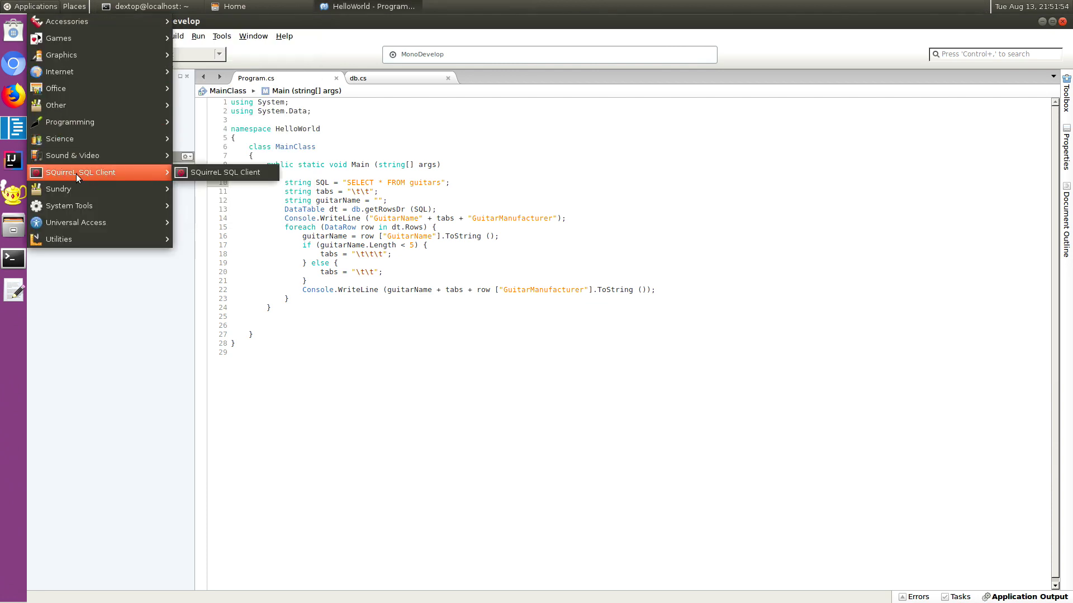
pyautogui.click(188, 177)
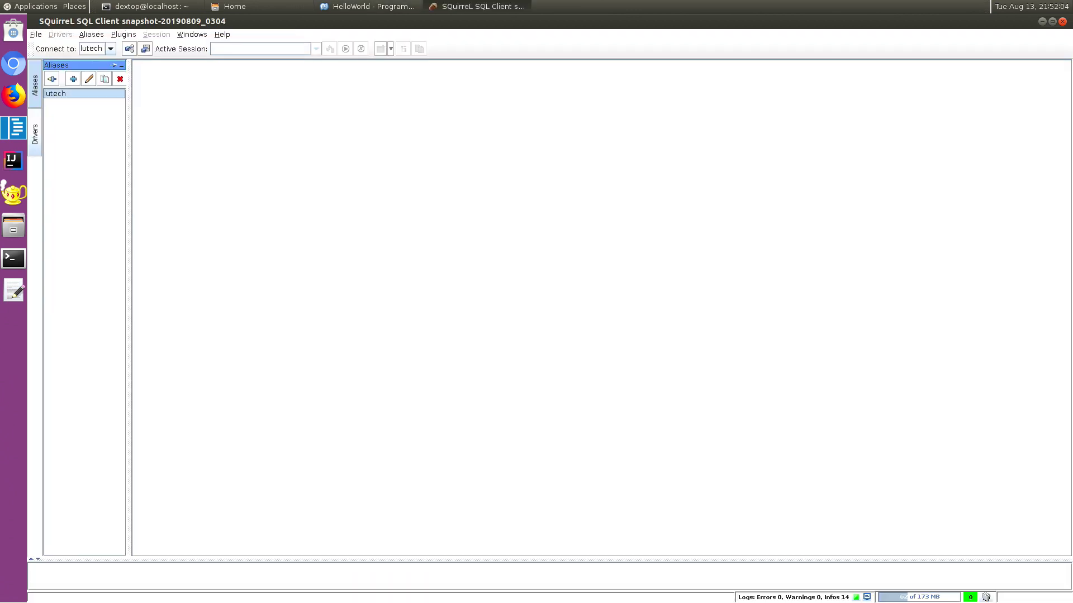
pyautogui.doubleClick(61, 95)
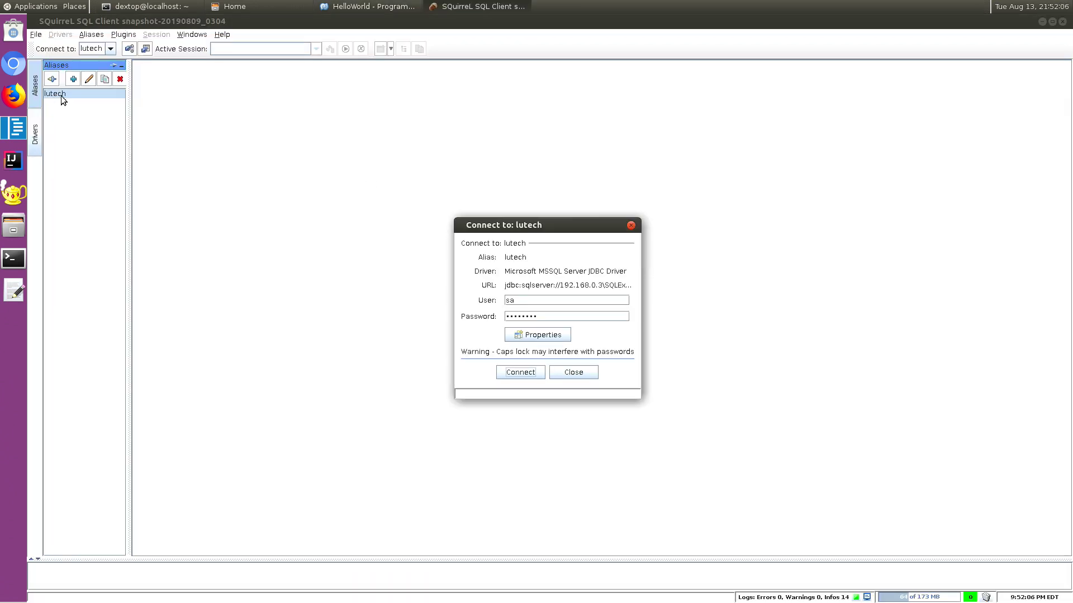
pyautogui.click(519, 373)
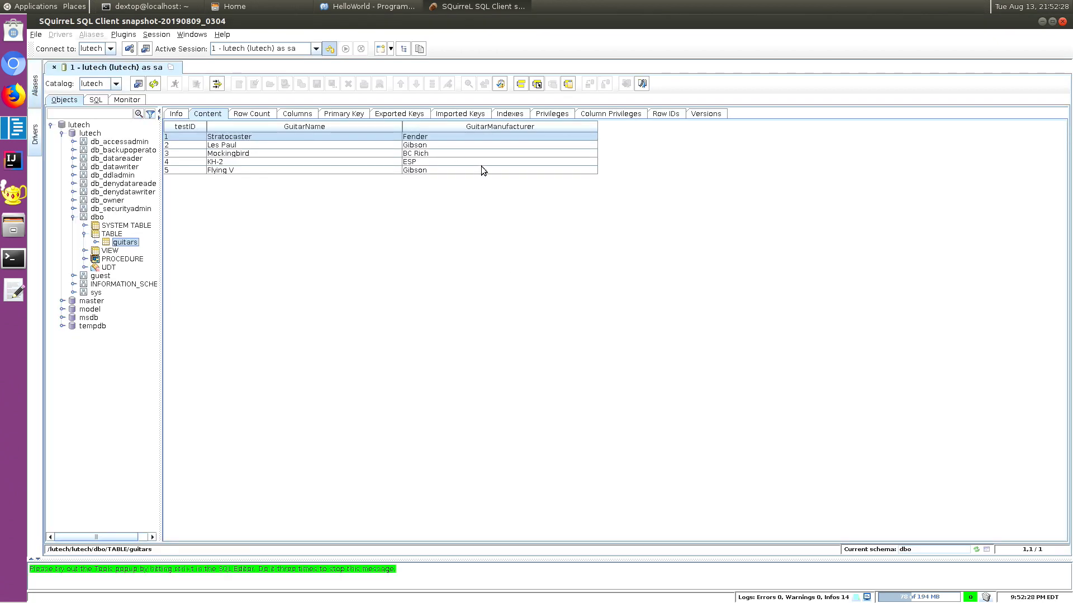
pyautogui.click(482, 169)
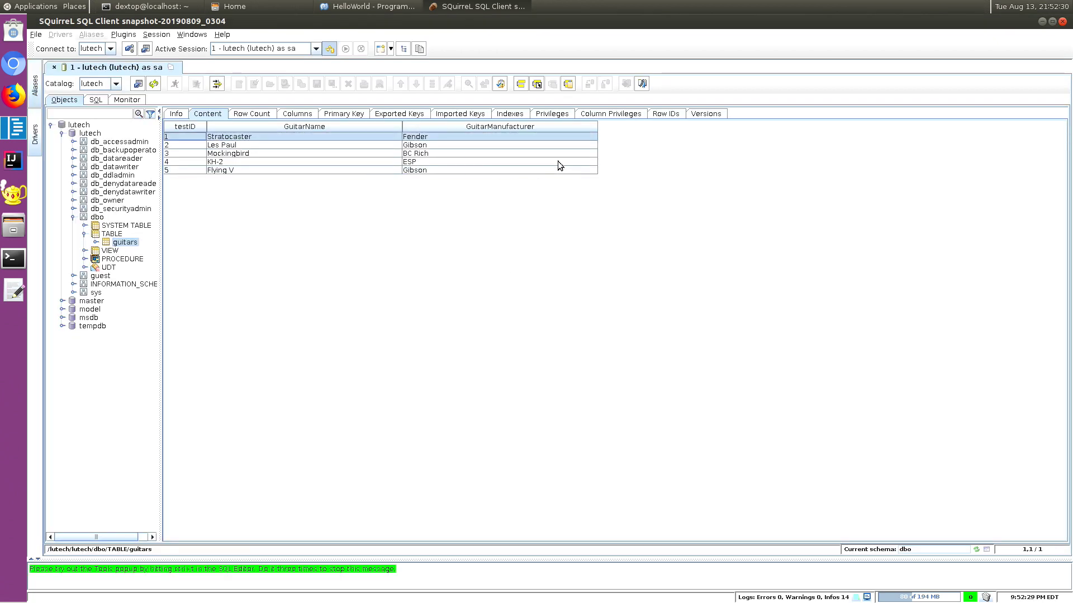
pyautogui.click(559, 170)
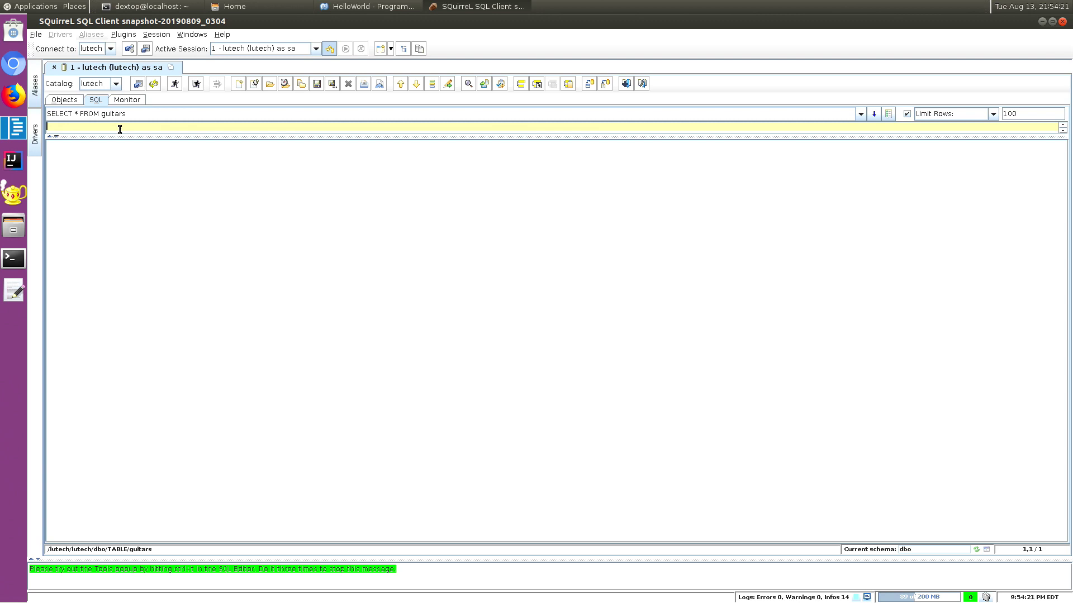
# - Run the INSERT adding Variax by Line 6, then refresh the guitars table in Objects
pyautogui.write('INSERT')
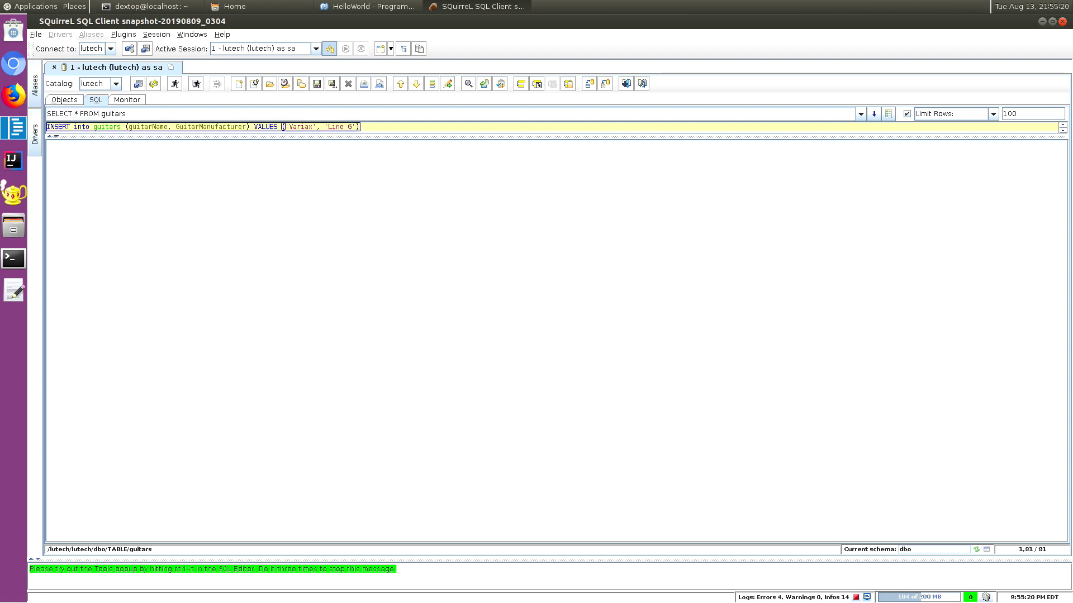
pyautogui.hotkey('ctrl', 'Return')
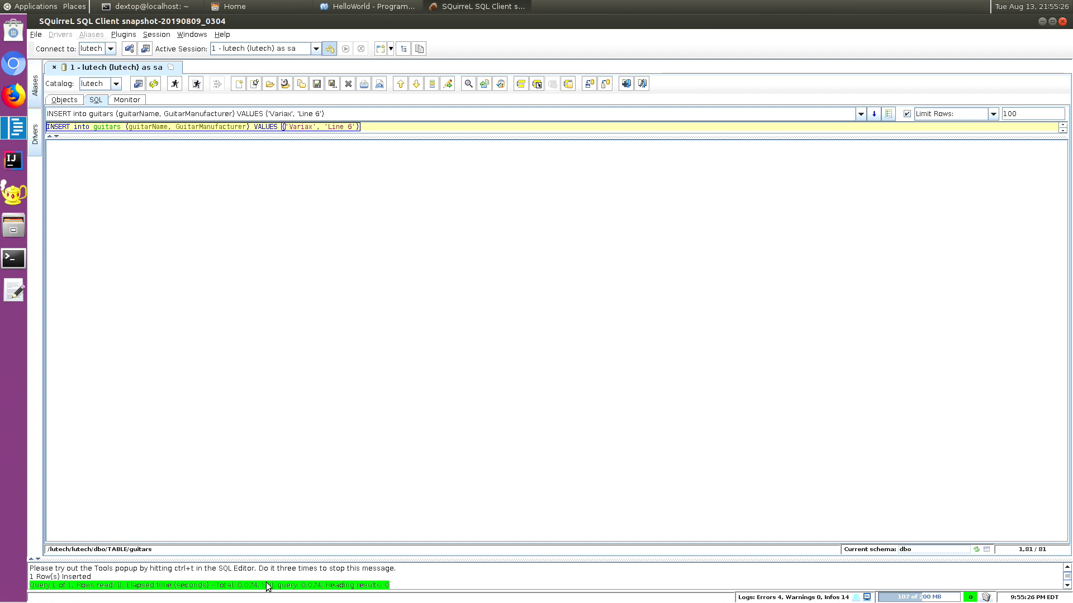
pyautogui.click(59, 102)
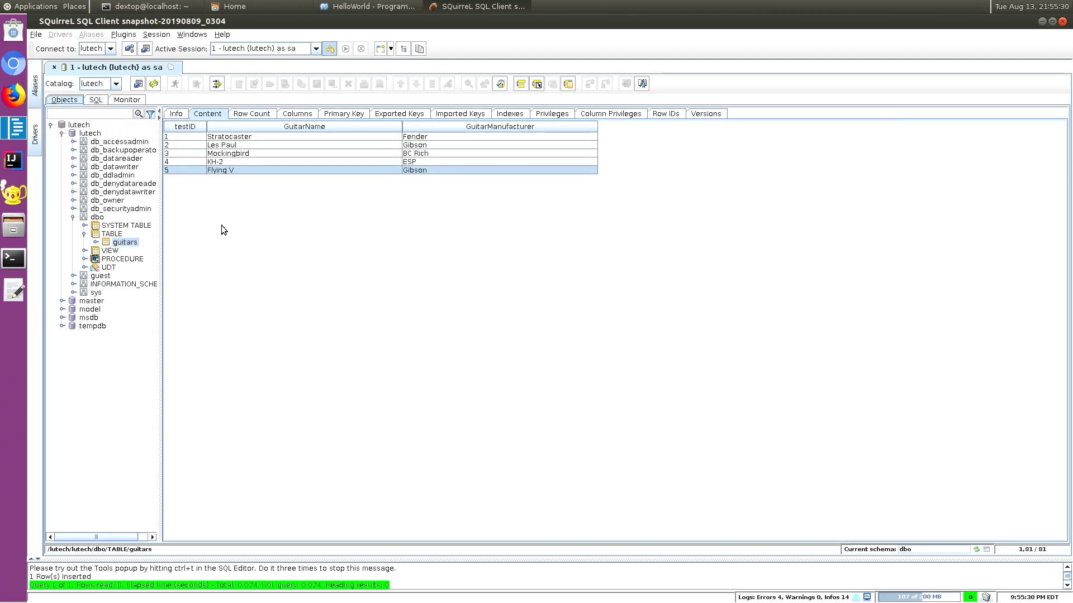
pyautogui.rightClick(126, 248)
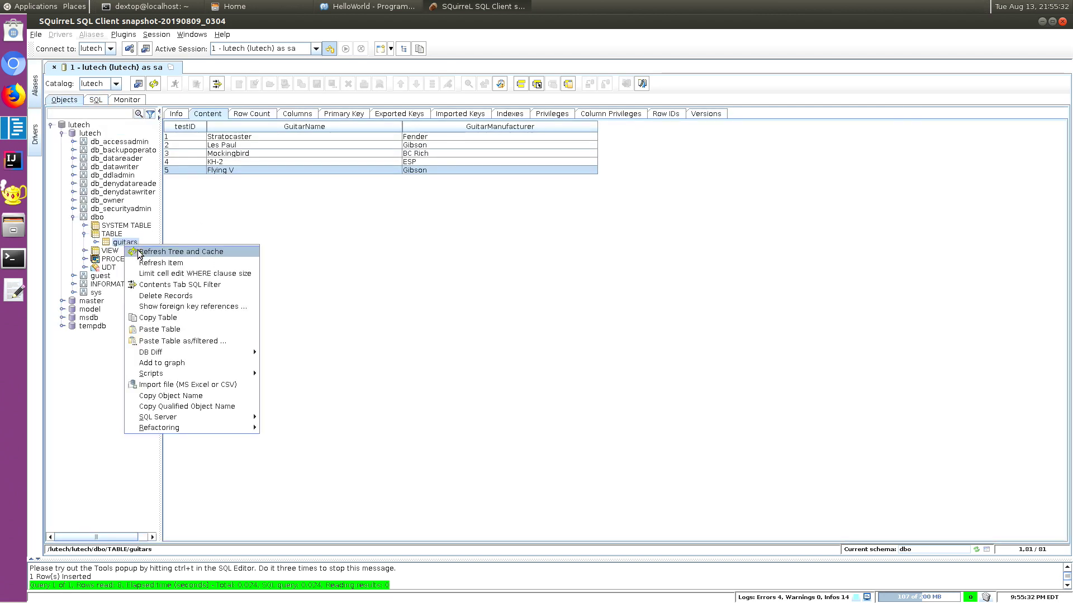
pyautogui.click(140, 250)
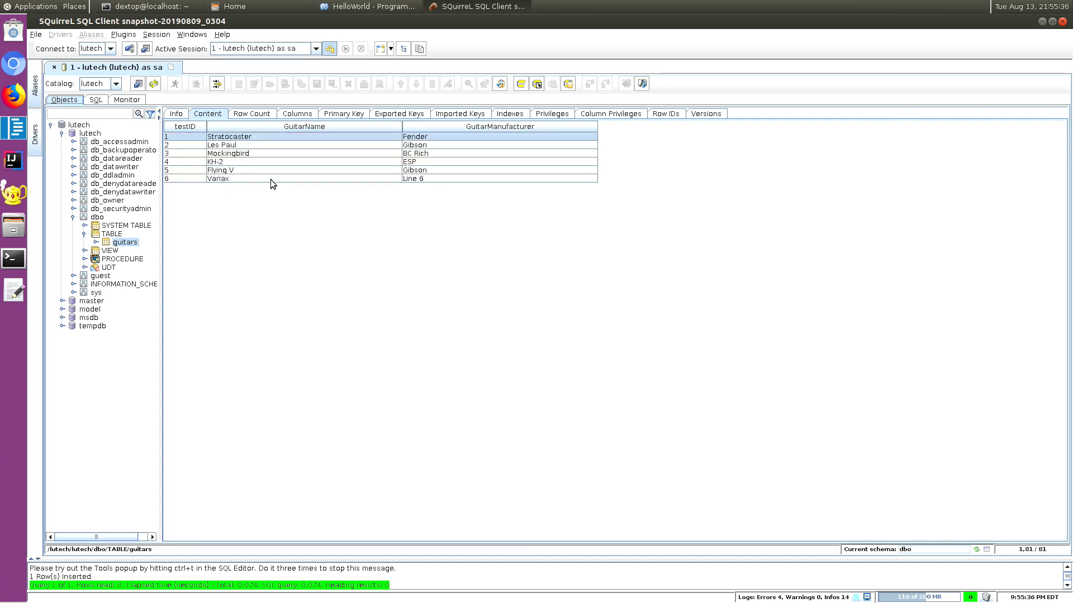
# - Close the SQuirreL session, confirming Yes and declining to save the SQL script
pyautogui.click(35, 34)
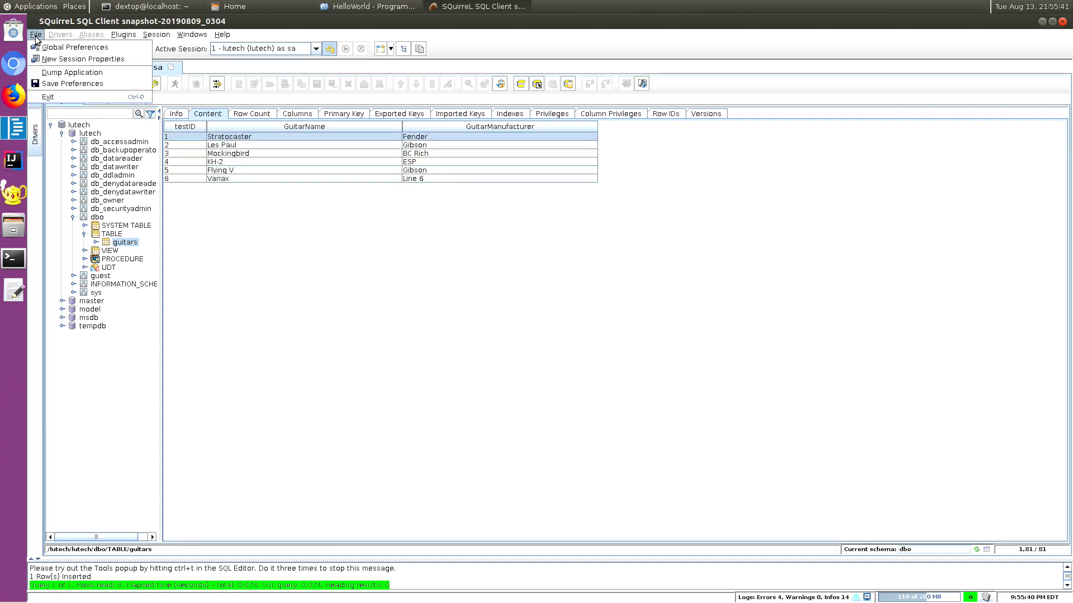
pyautogui.click(61, 97)
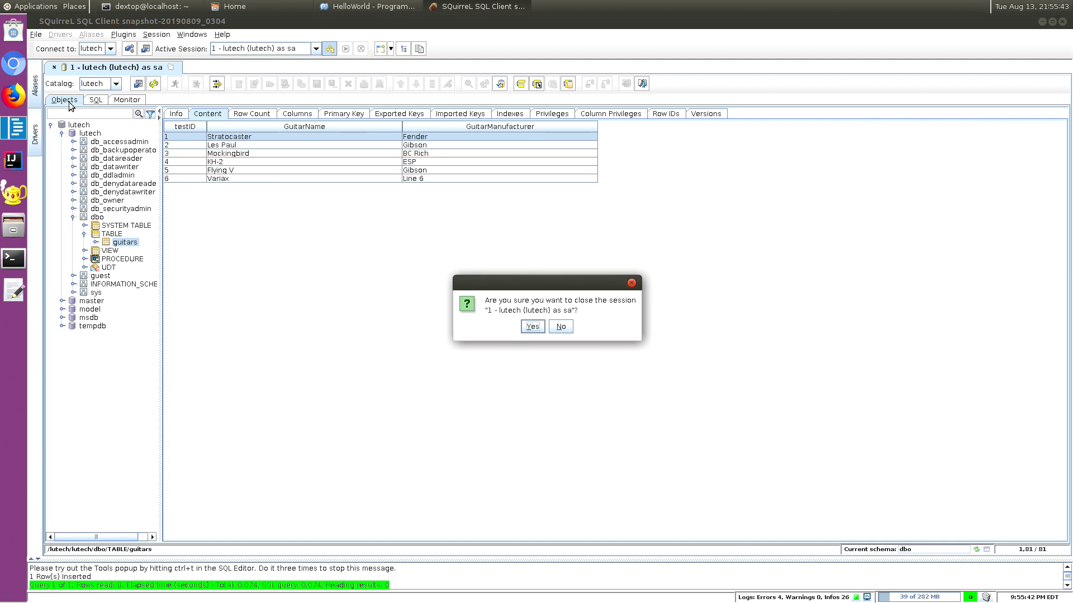
pyautogui.click(532, 326)
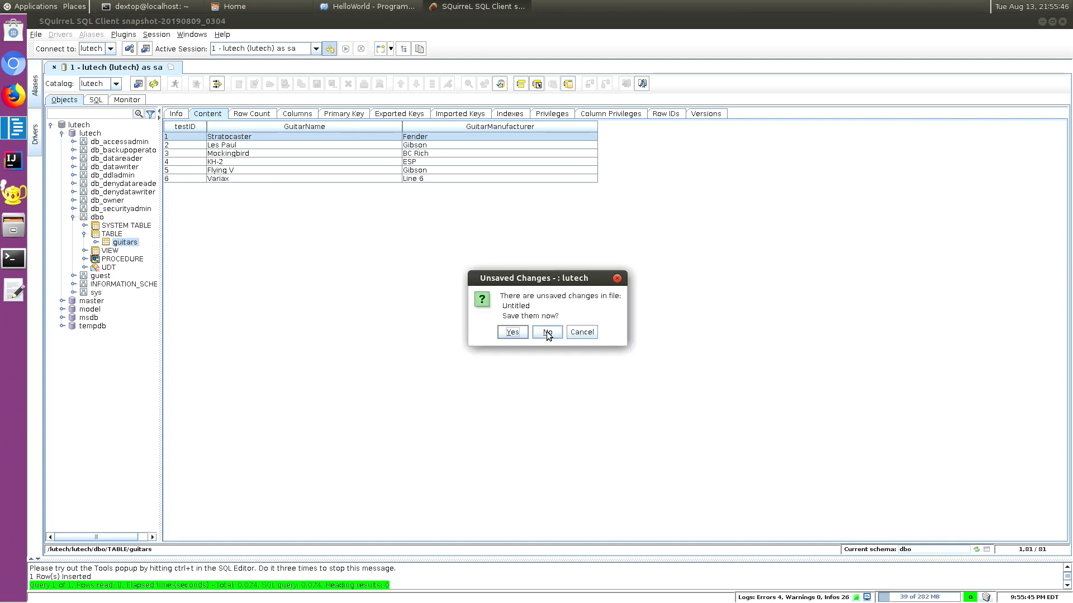
pyautogui.click(550, 333)
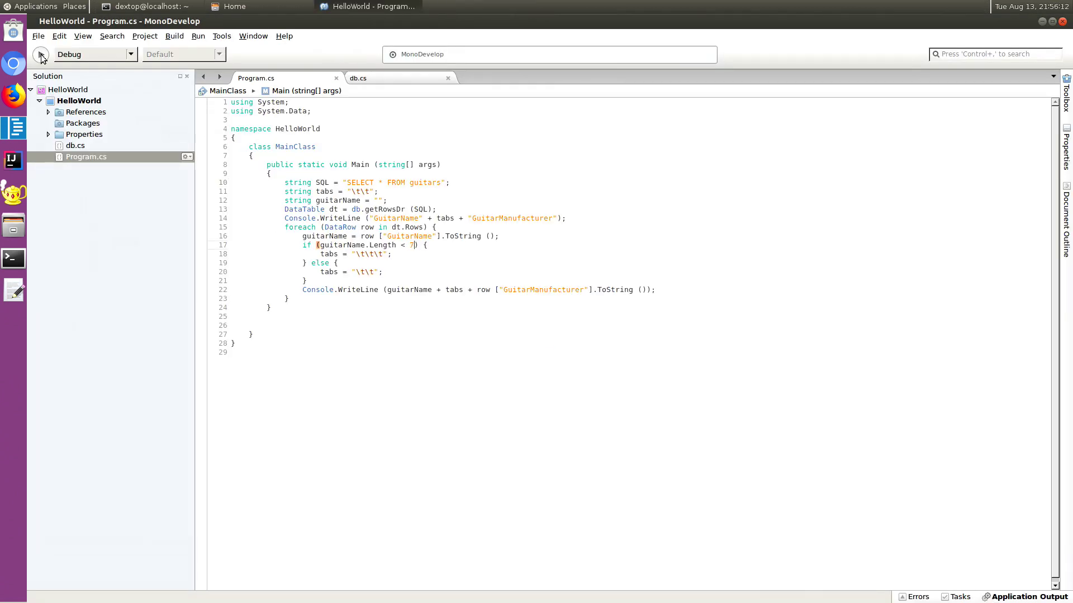
# - Rerun HelloWorld in MonoDevelop and check the new Variax, Line 6 output line
pyautogui.click(41, 55)
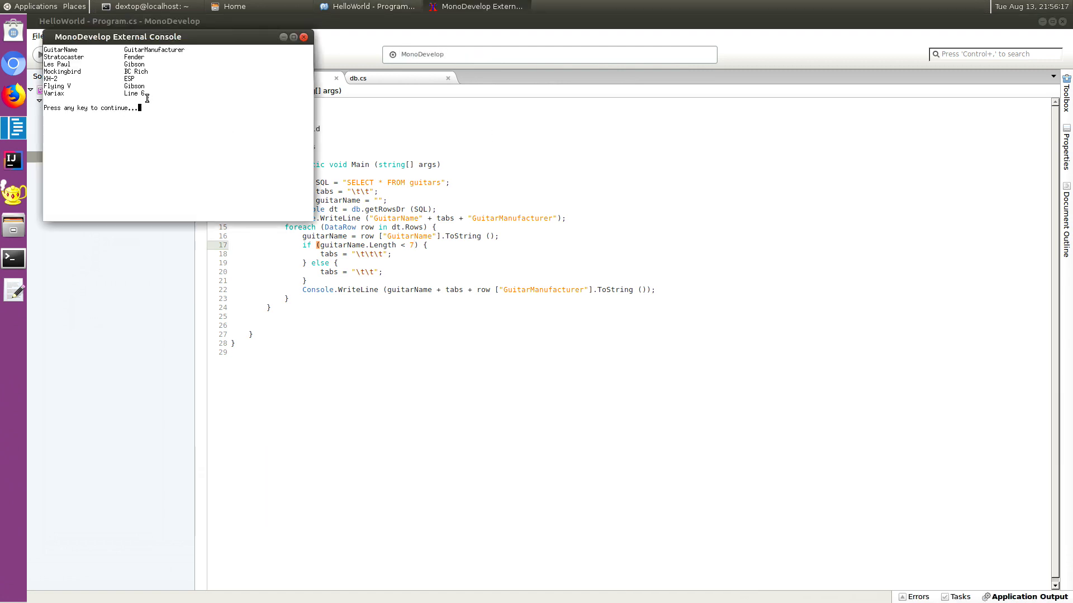
pyautogui.moveTo(145, 95); pyautogui.dragTo(48, 94)
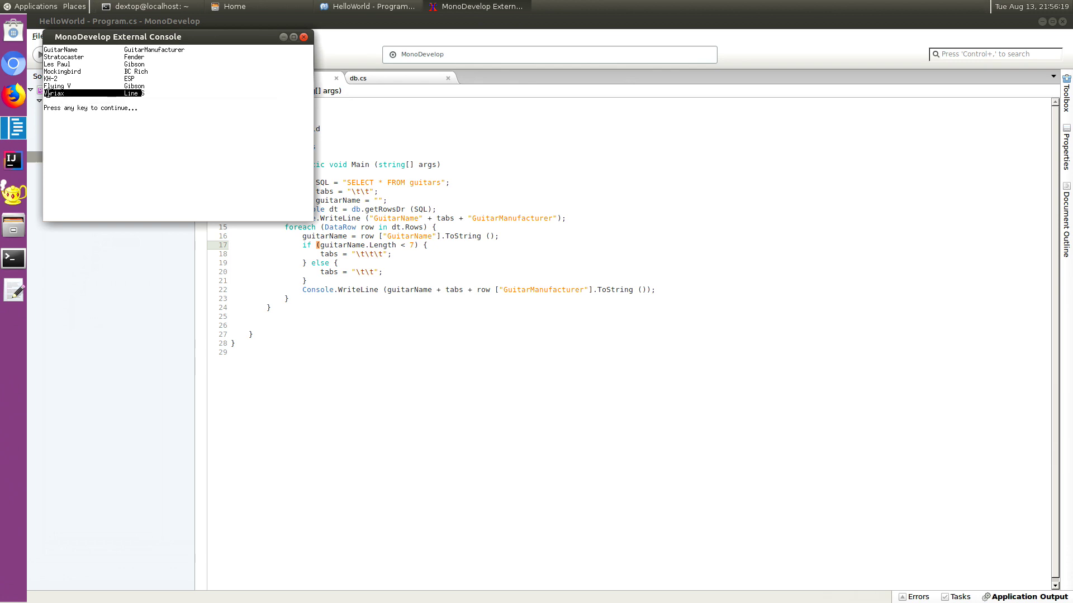
pyautogui.click(159, 94)
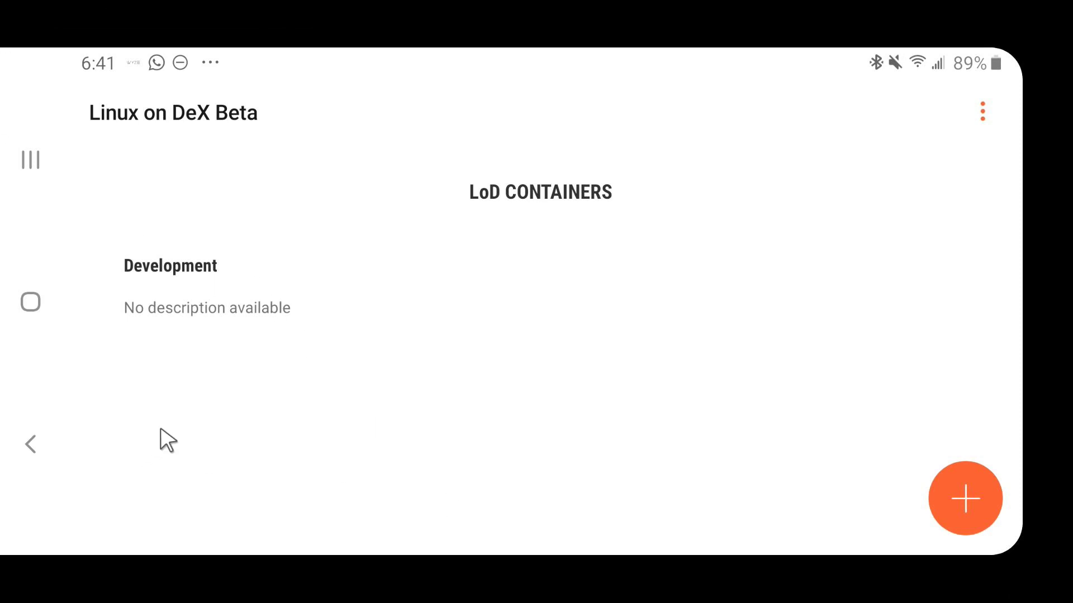
# - Open the Development container's details in the Linux on DeX containers list
pyautogui.click(170, 263)
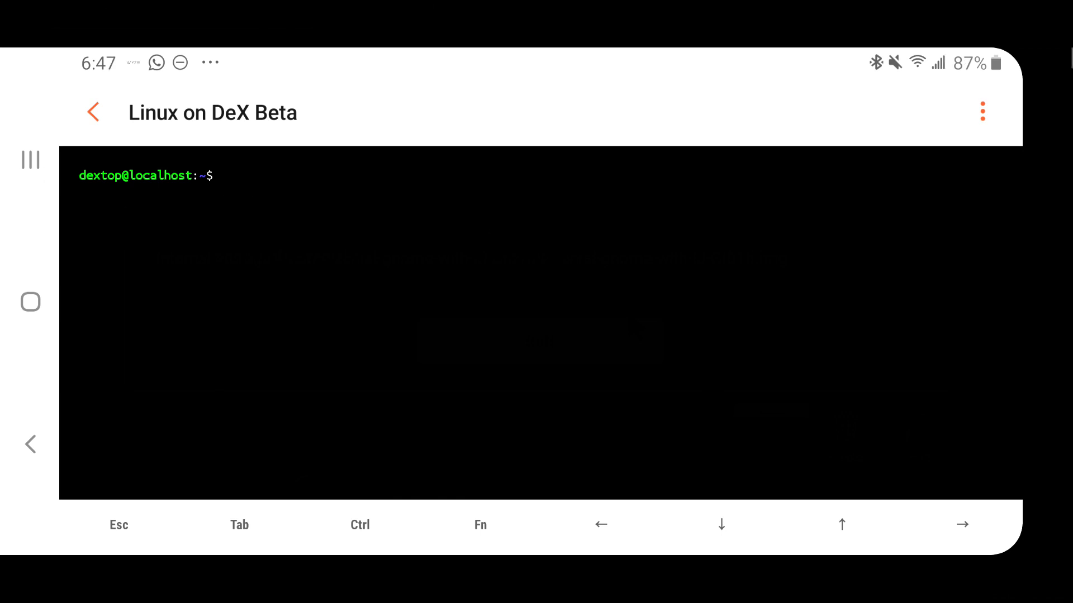
# - Install htop with apt-get, browse its processes down to the login bash, then quit and clear
pyautogui.write('sudo apt-get install htop')
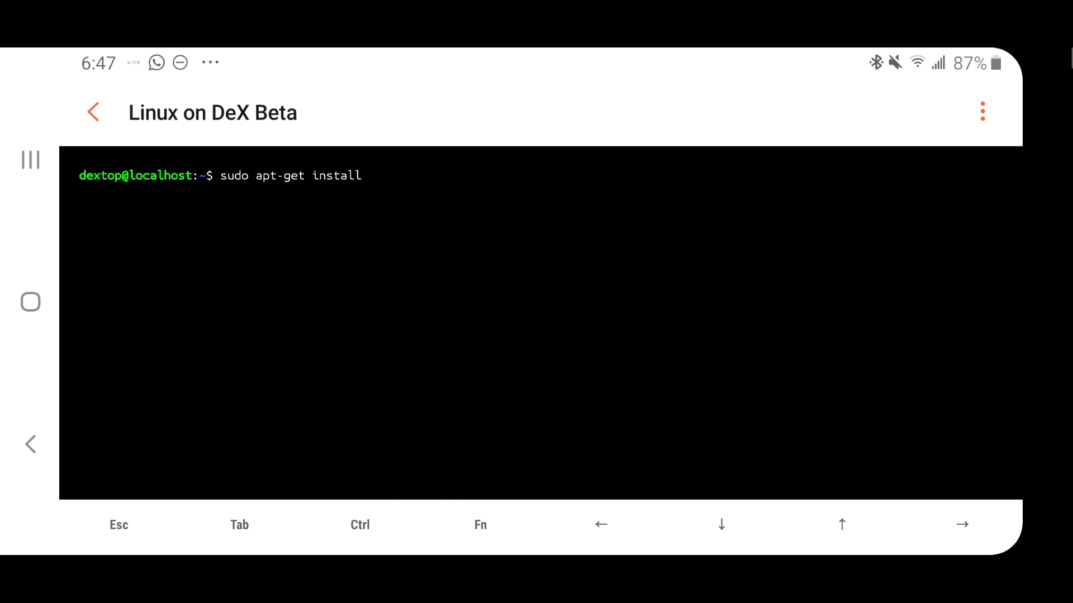
pyautogui.press('Return')
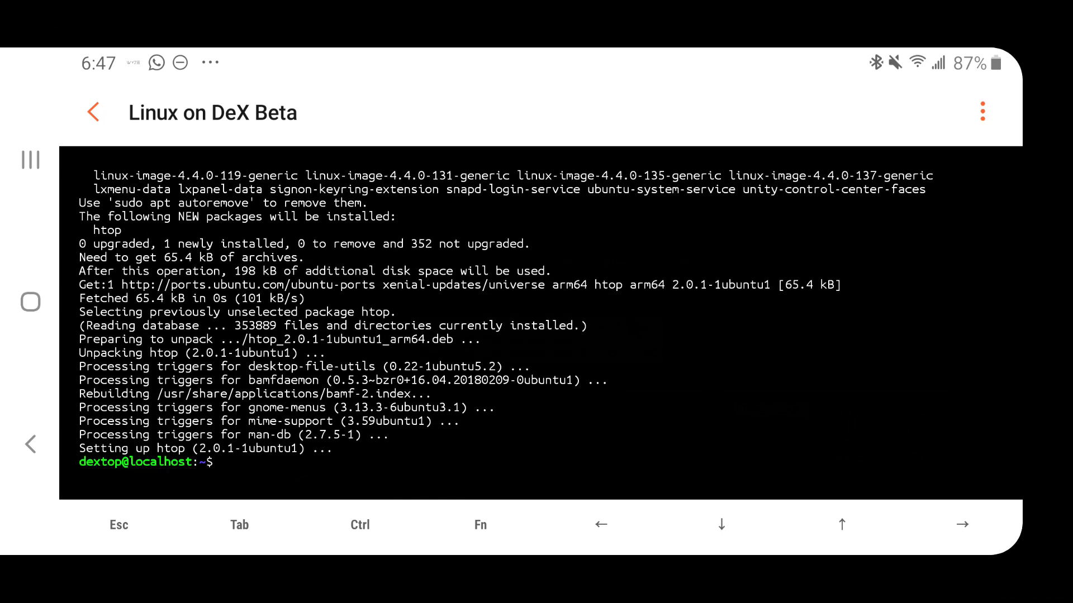
pyautogui.write('htop')
pyautogui.press('Return')
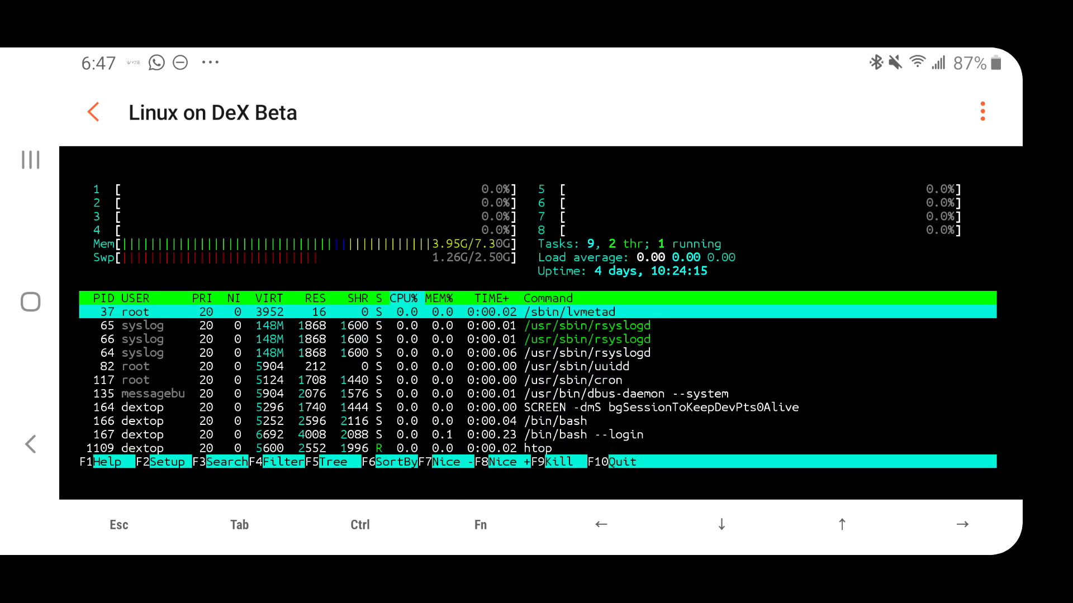
pyautogui.press('Down')
pyautogui.press('Down')
pyautogui.press('Down')
pyautogui.press('Down')
pyautogui.press('Down')
pyautogui.press('Down')
pyautogui.press('Down')
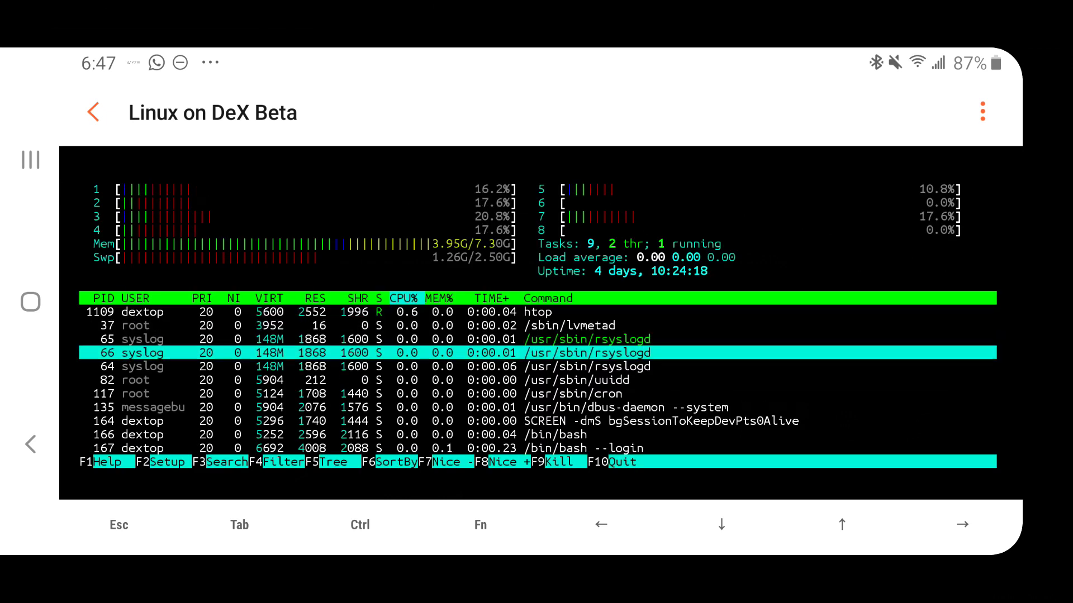
pyautogui.press('Down')
pyautogui.press('Down')
pyautogui.press('Down')
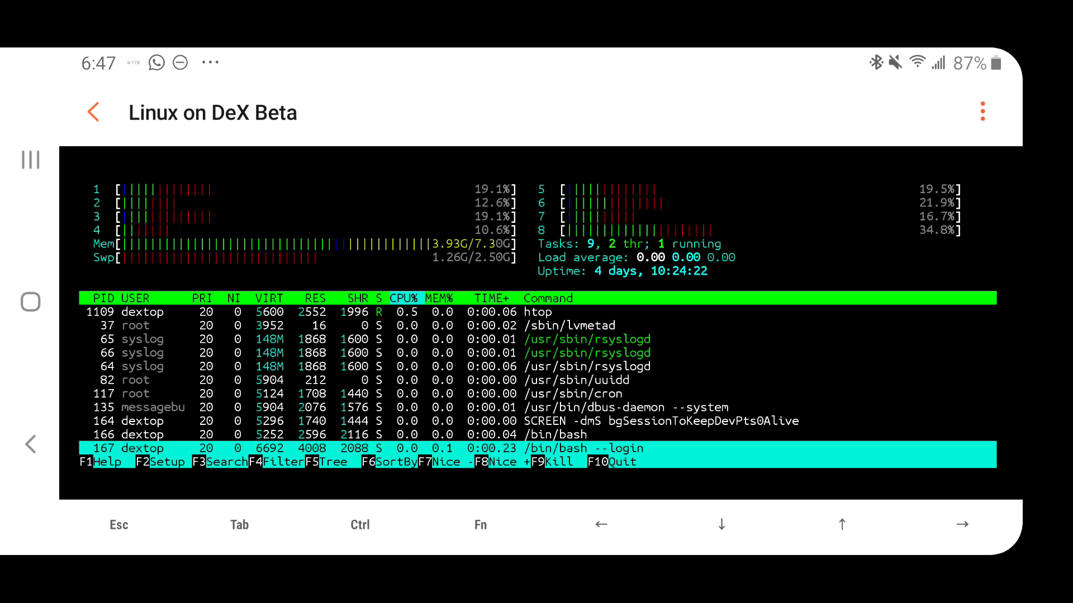
pyautogui.press('Up')
pyautogui.press('Up')
pyautogui.press('Up')
pyautogui.press('Up')
pyautogui.press('Up')
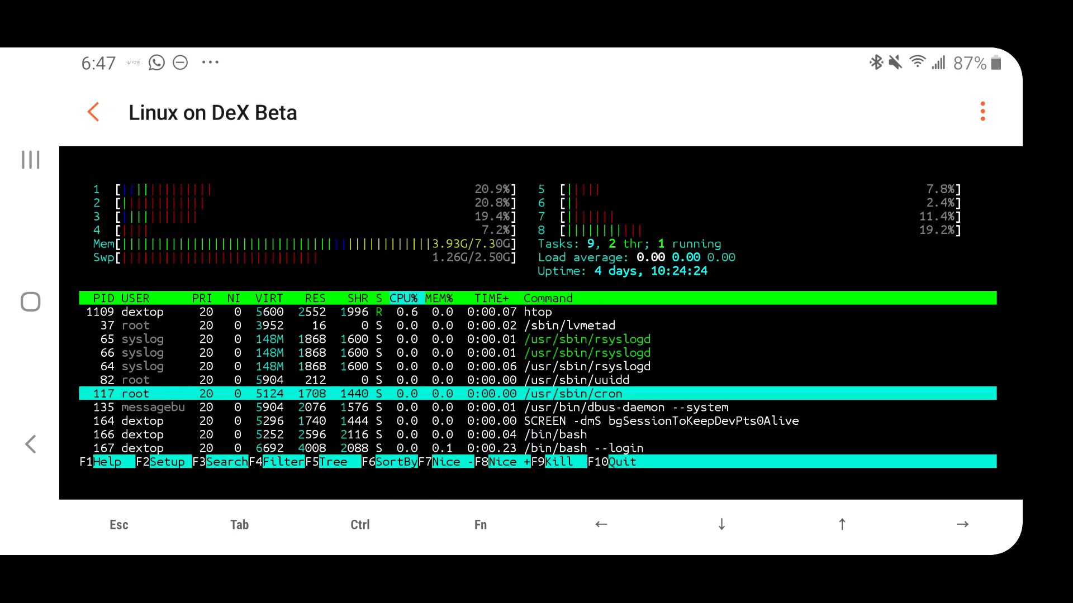
pyautogui.write('q')
pyautogui.write('clear')
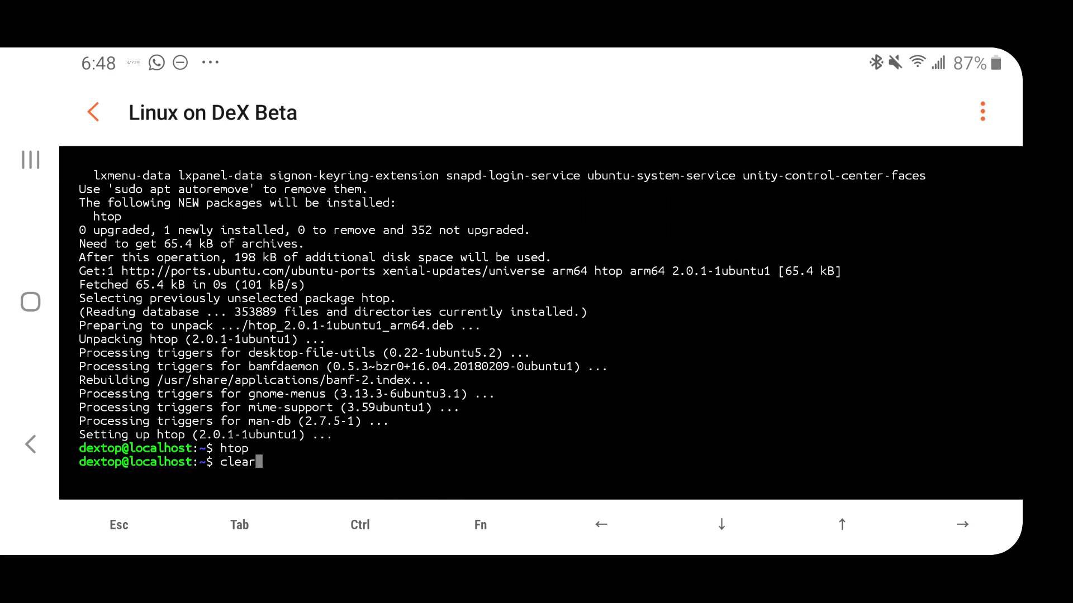
# - Clear the screen, go to Development/Python/HelloWorld, and open helloWorld.py in nano
pyautogui.press('Return')
pyautogui.press('Return')
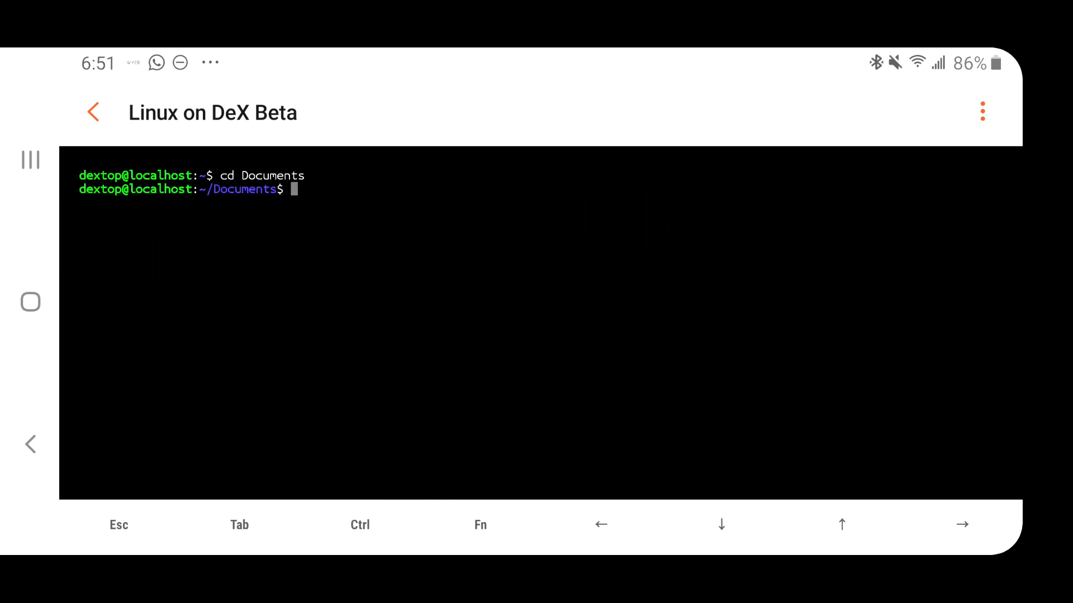
pyautogui.write('ls cd Development ls cd Pytho ')
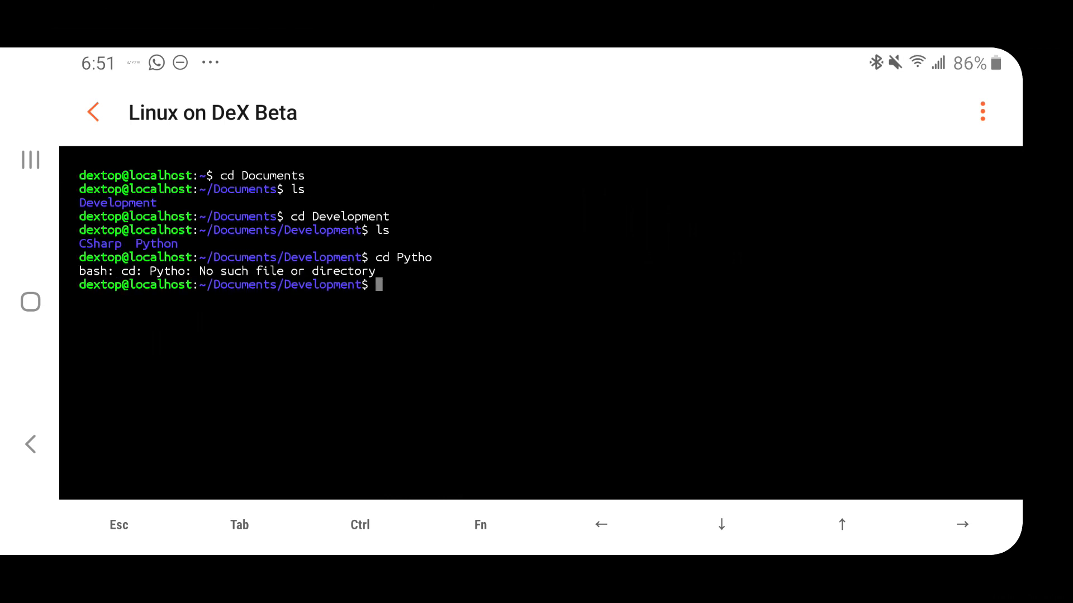
pyautogui.write('cd Python cd HelloWorld ls nano h')
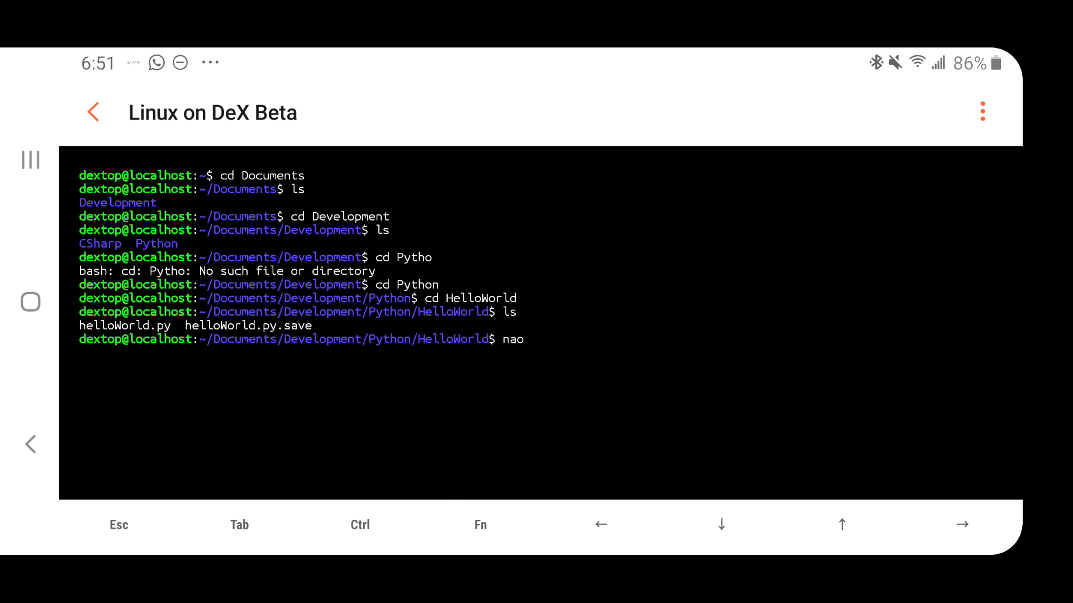
pyautogui.write('elloWor')
pyautogui.write('ld.py')
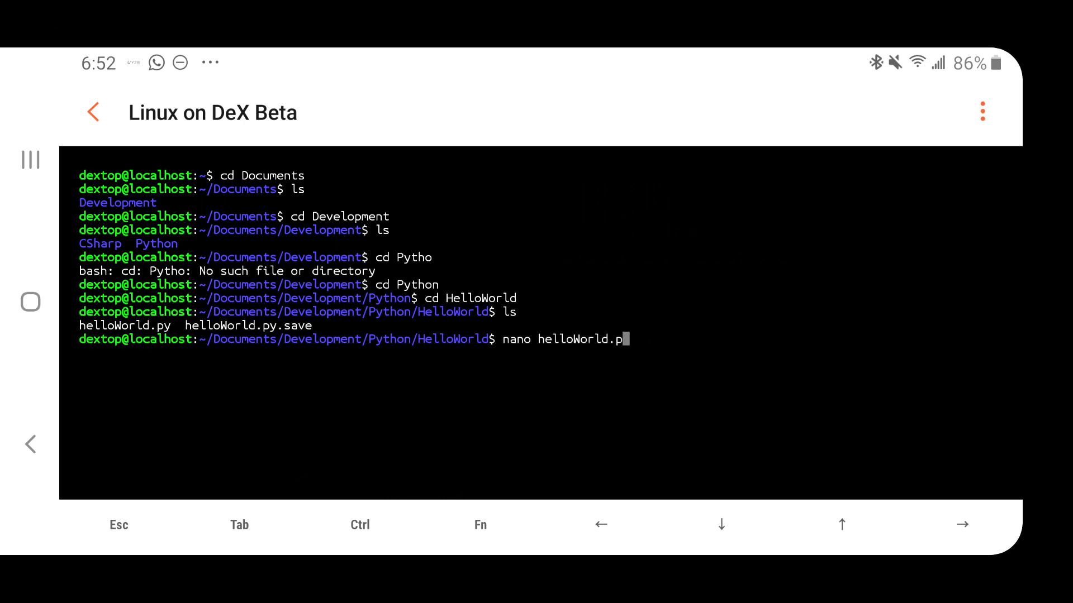
pyautogui.press('Return')
# - Change print(row) to print(x) in helloWorld.py and save the file
pyautogui.press('Left')
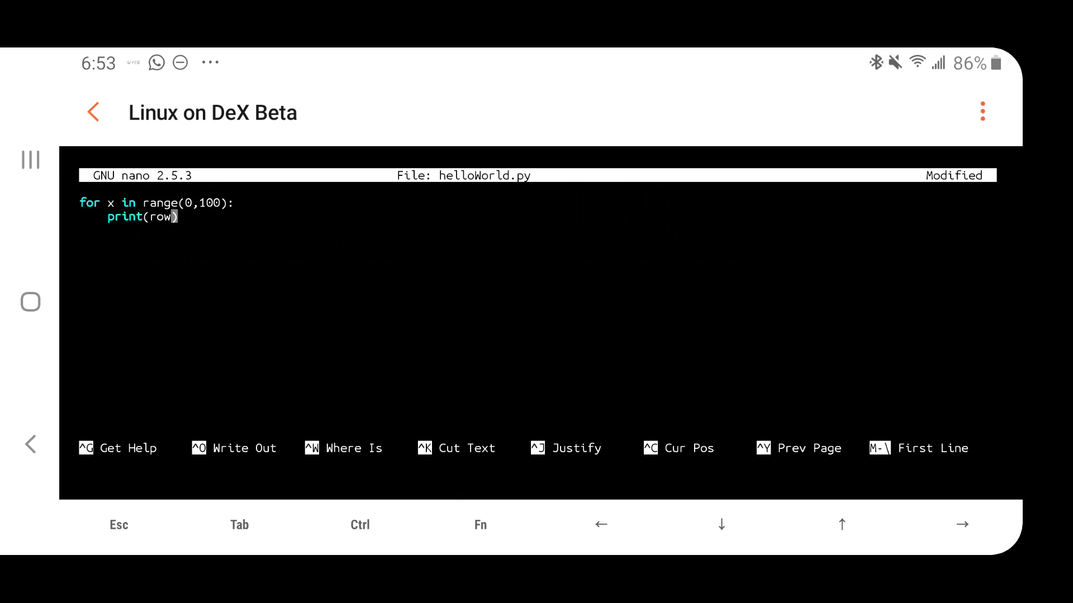
pyautogui.press('BackSpace')
pyautogui.press('BackSpace')
pyautogui.press('BackSpace')
pyautogui.write('x')
pyautogui.hotkey('ctrl', 'x')
pyautogui.press('y')
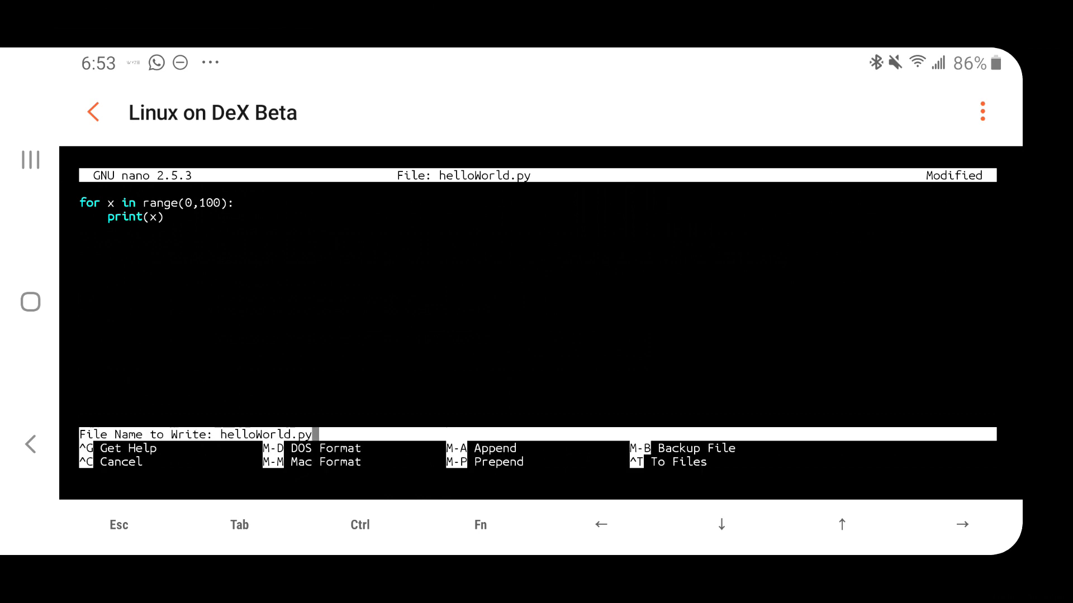
pyautogui.press('Return')
# - Run python helloWorld.py to print 0 through 99, then begin exiting the terminal
pyautogui.write('python helloWorld.py')
pyautogui.press('Return')
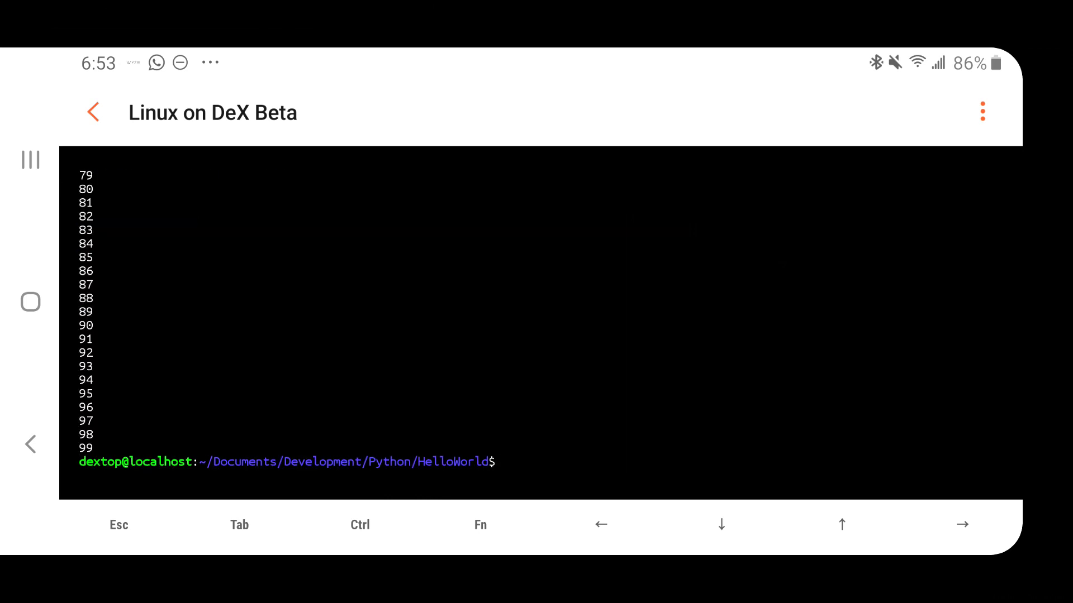
pyautogui.write('exi')
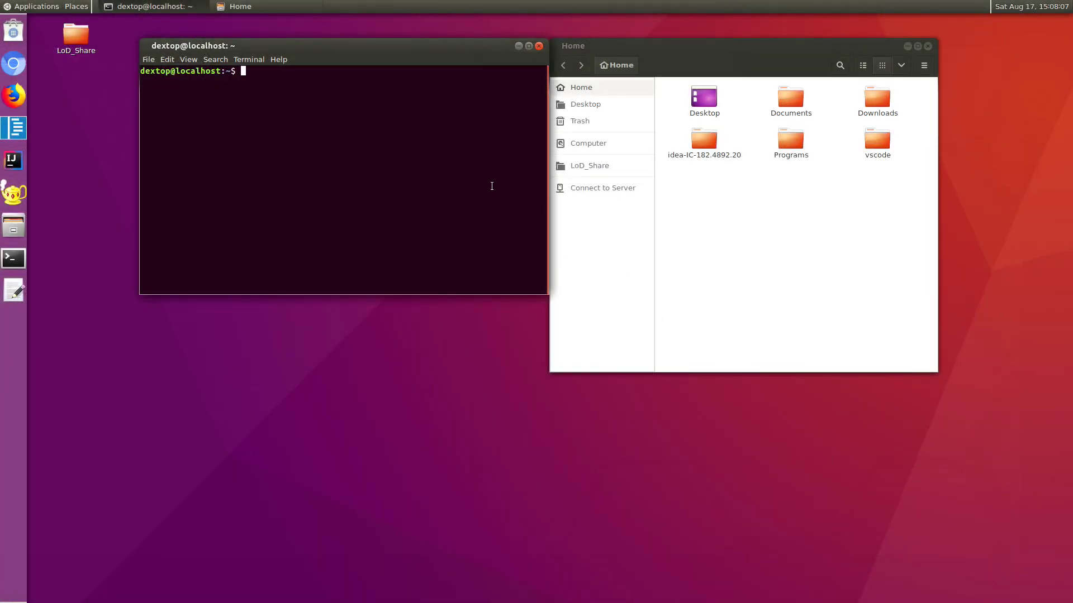
# - Move the terminal lower and try installing teamviewer with apt-get; the package isn't found
pyautogui.moveTo(397, 48); pyautogui.dragTo(401, 149)
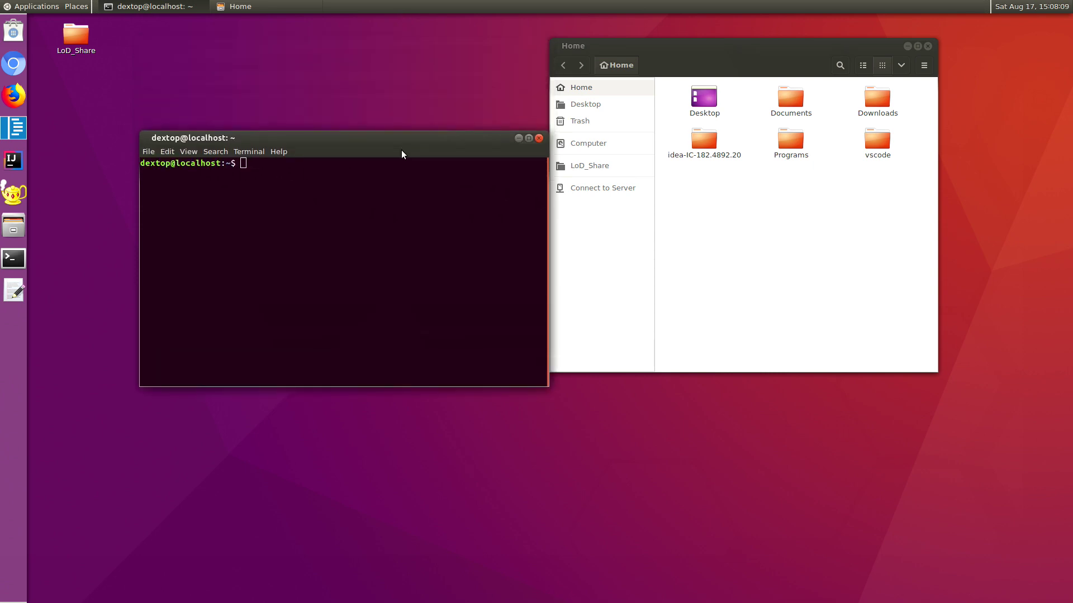
pyautogui.write('sudo apt-get install teamviewer')
pyautogui.press('Return')
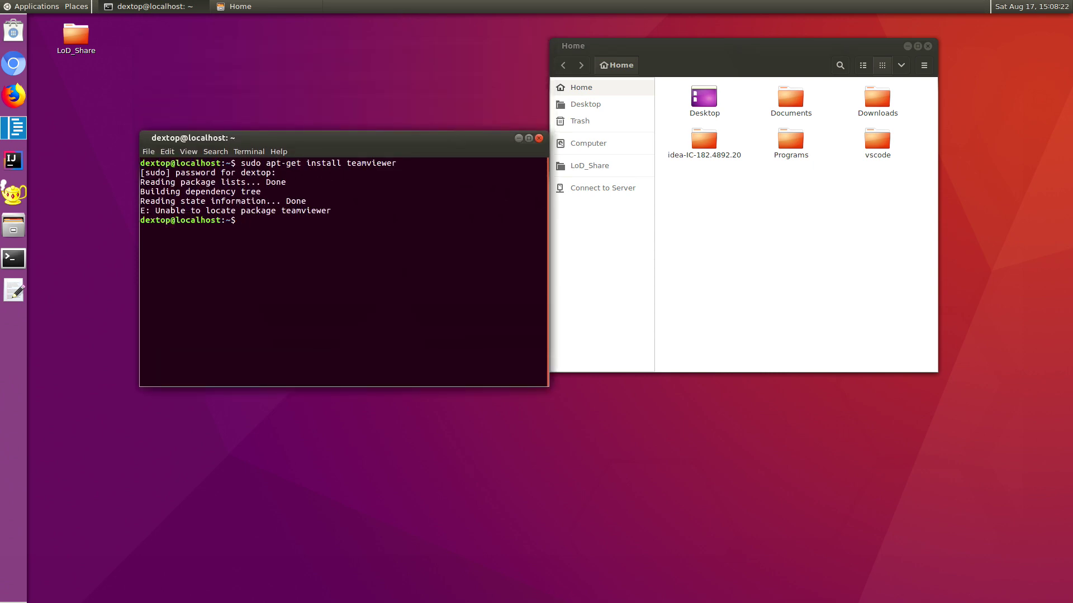
# - Try installing dbeaver with apt-get, which also reports Unable to locate package
pyautogui.write('sudo apt-get debeaver')
pyautogui.press('Return')
pyautogui.write('sudo apt-get install dbeaver')
pyautogui.press('Return')
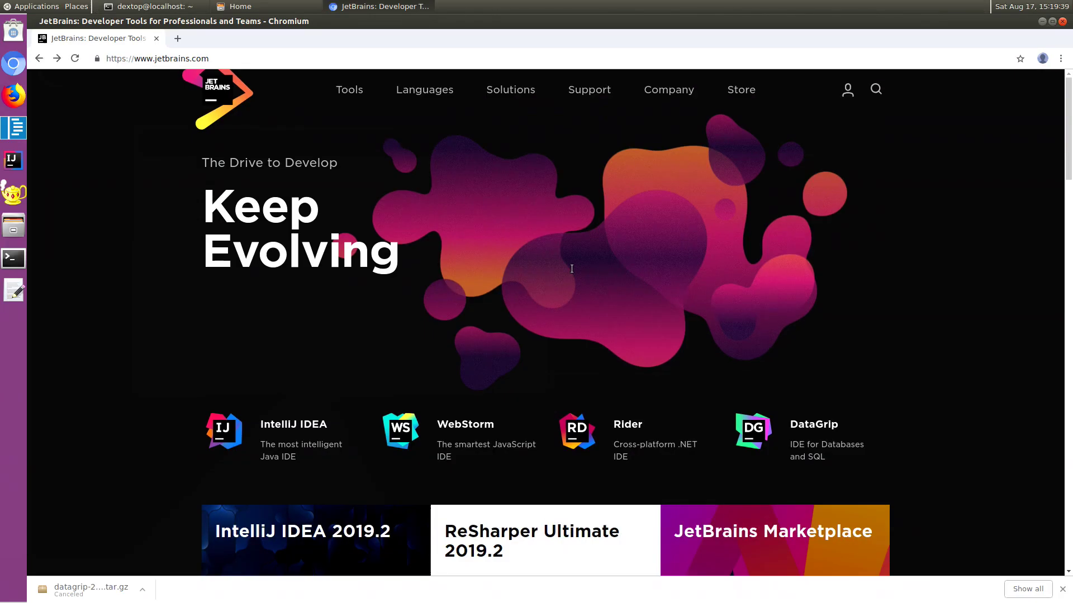
pyautogui.scroll(-4, 571, 267)
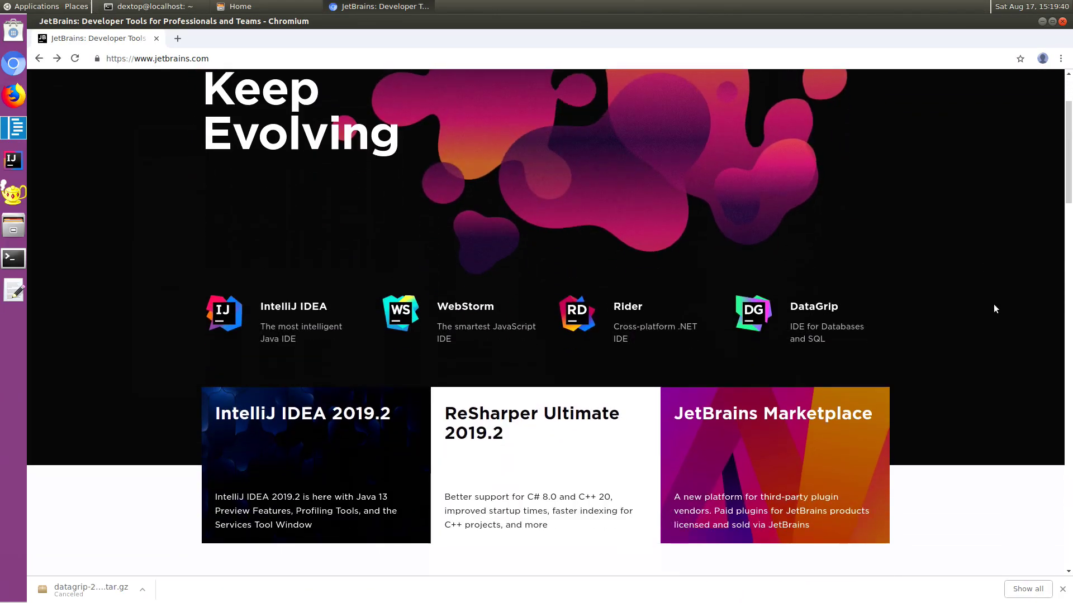
# - Open the DataGrip page from jetbrains.com and scroll through the TeamViewer and DataGrip pages
pyautogui.click(813, 307)
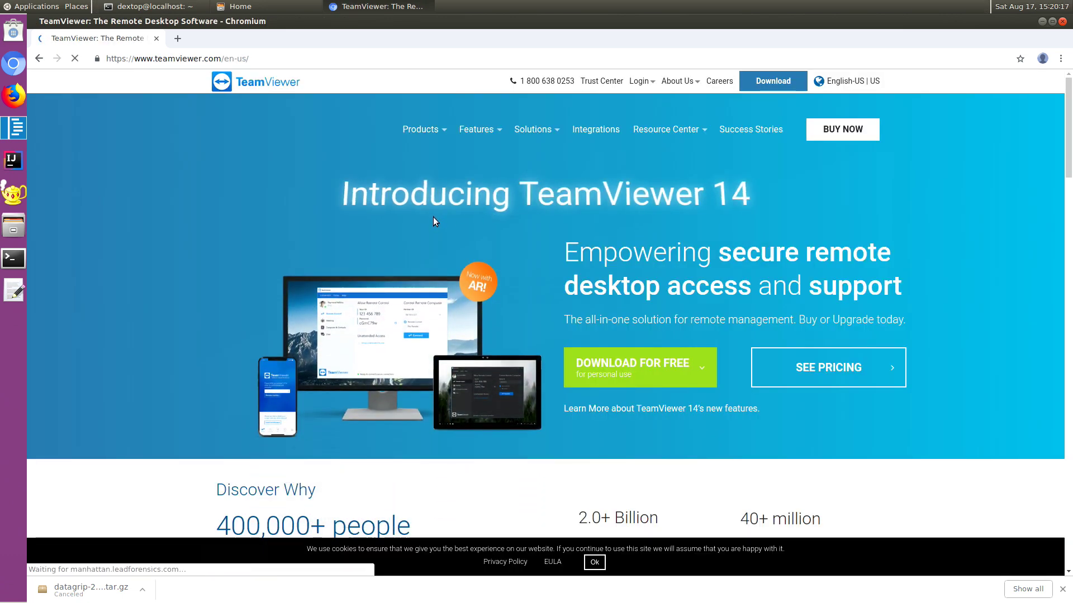
pyautogui.scroll(-4, 434, 217)
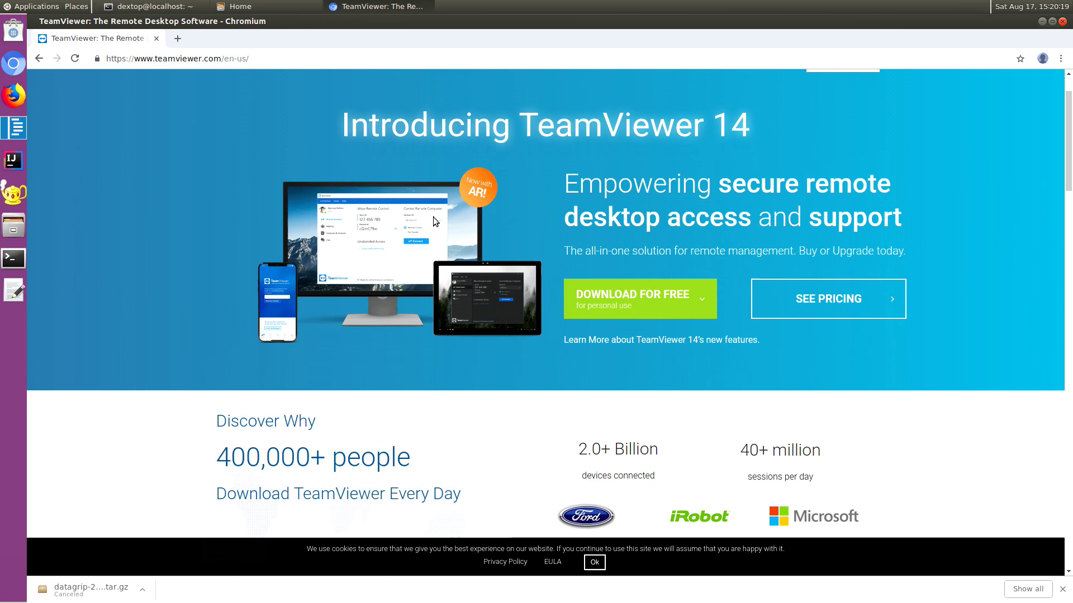
pyautogui.scroll(-5, 434, 216)
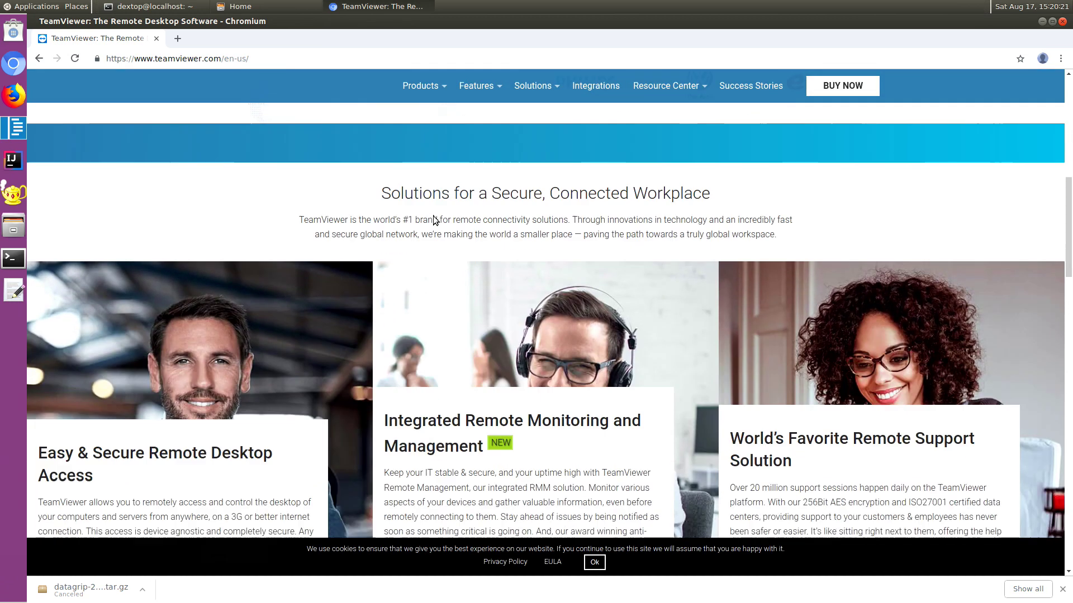
pyautogui.scroll(-2, 434, 216)
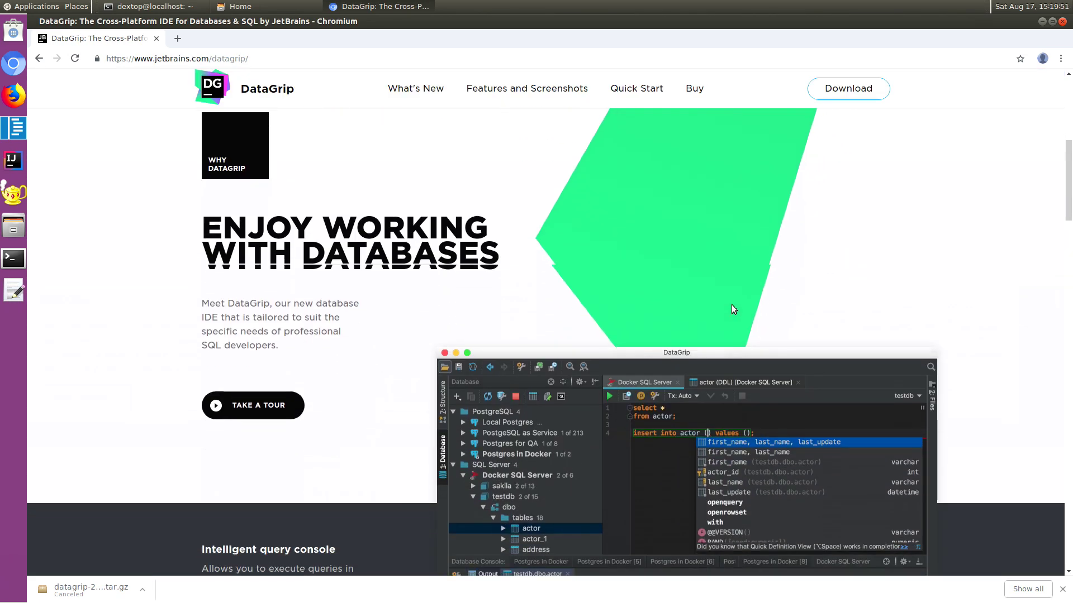
pyautogui.scroll(-5, 738, 316)
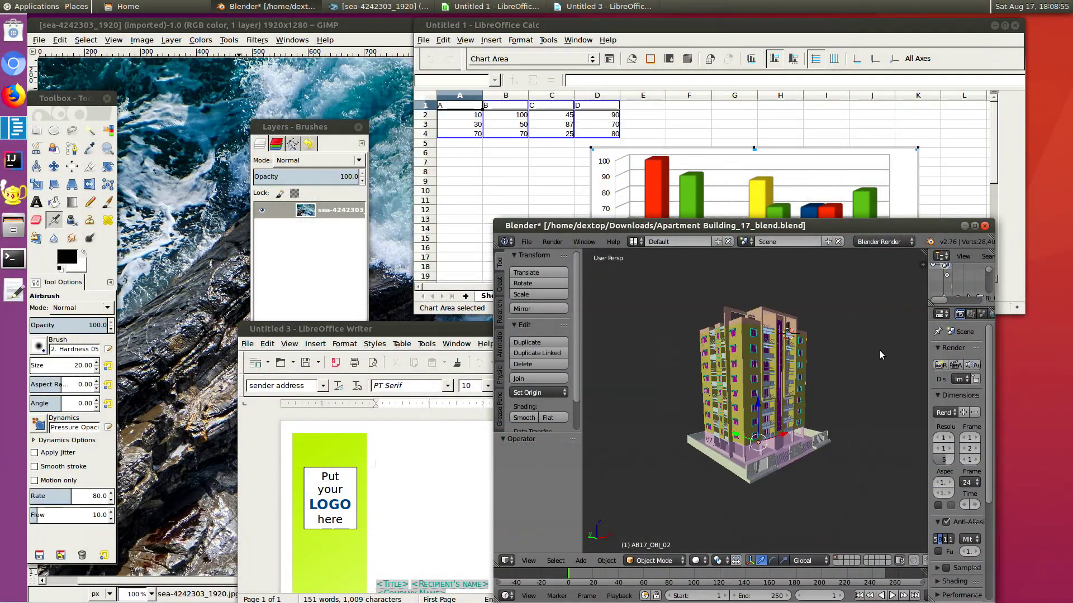
# - Bring GIMP's sea-4242303_1920 photo in front of Calc and zoom the canvas out to 50%
pyautogui.moveTo(879, 350); pyautogui.dragTo(833, 370)
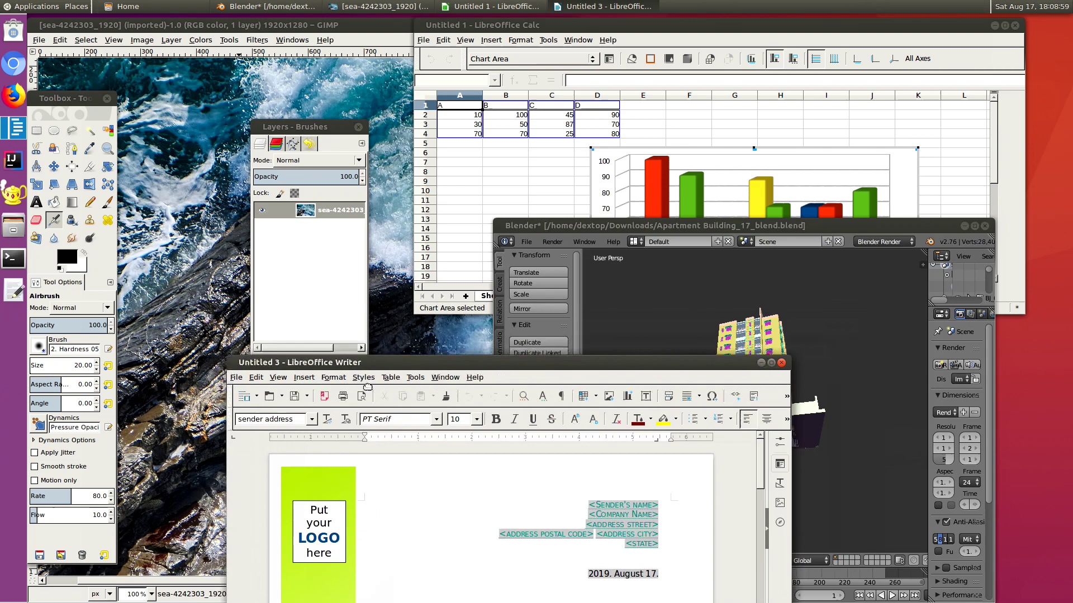
pyautogui.click(757, 45)
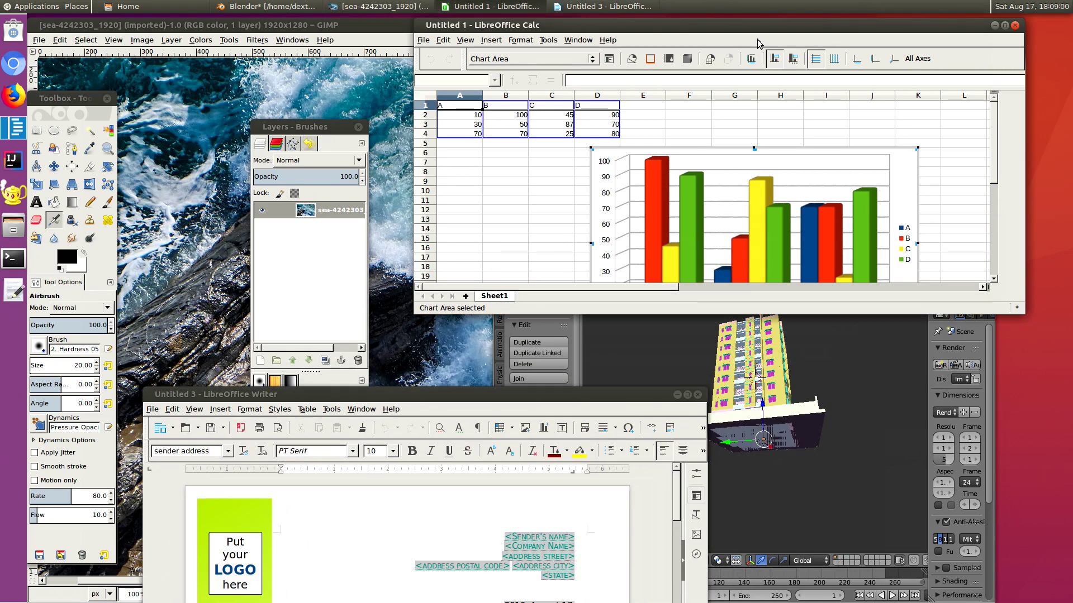
pyautogui.click(340, 27)
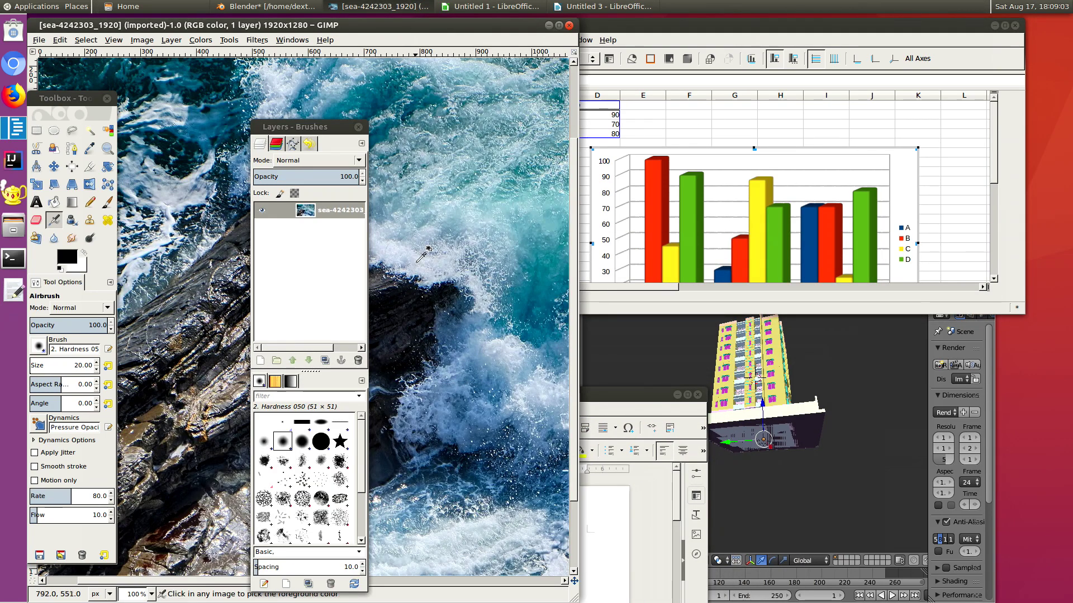
pyautogui.scroll(-2, 427, 250)
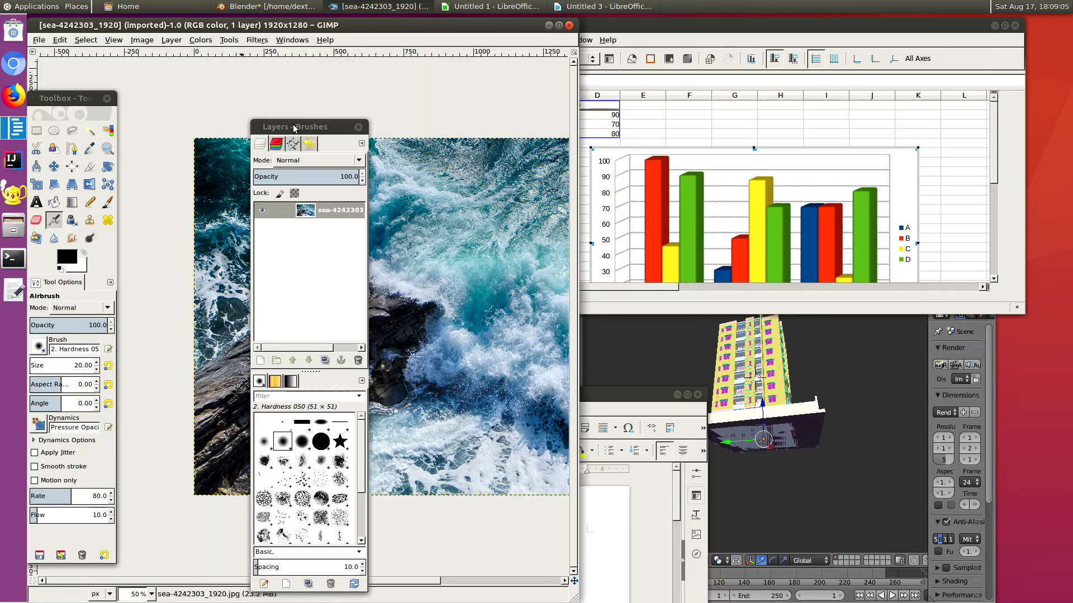